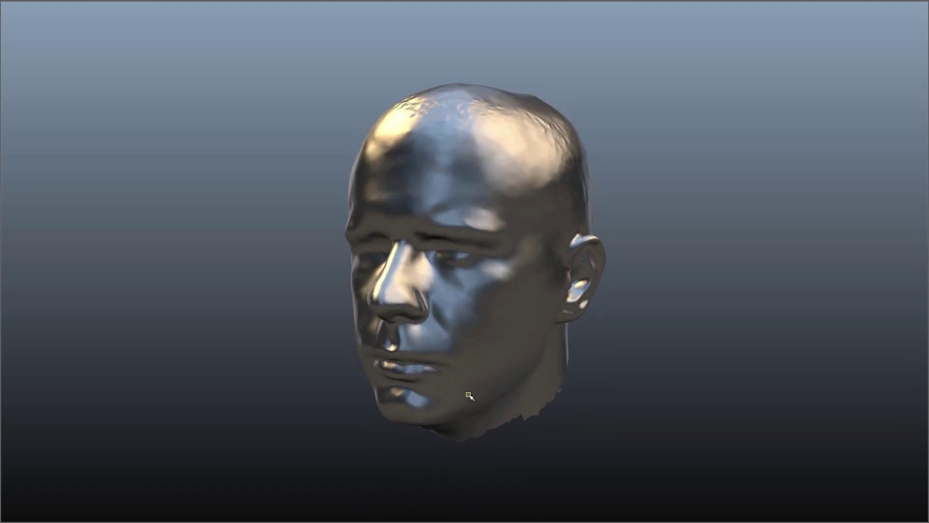
# Bring up the rough-aluminium.jpg sphere image and examine the metallic head from several angles against it.
pyautogui.press('super')
pyautogui.click(262, 517)
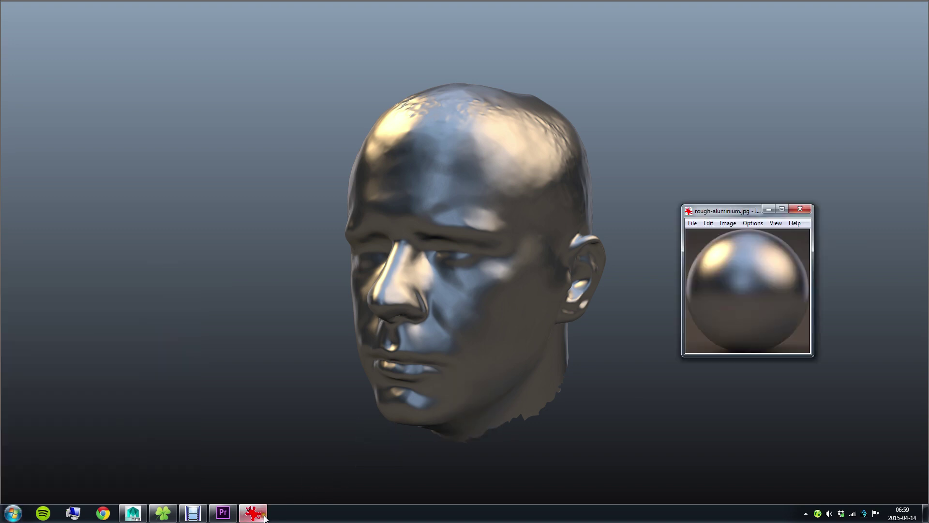
pyautogui.keyDown('alt'); pyautogui.moveTo(471, 333); pyautogui.dragTo(504, 339); pyautogui.keyUp('alt')
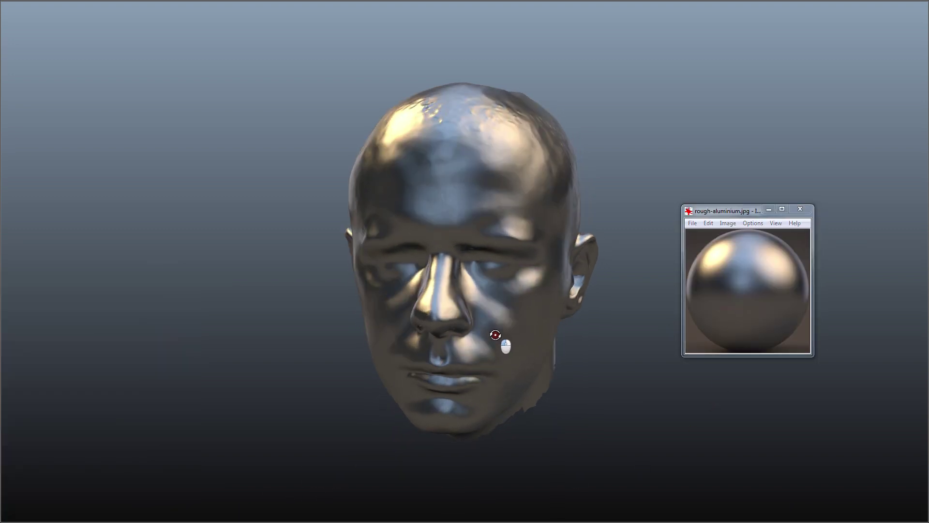
pyautogui.keyDown('alt'); pyautogui.moveTo(554, 321); pyautogui.dragTo(523, 319); pyautogui.keyUp('alt')
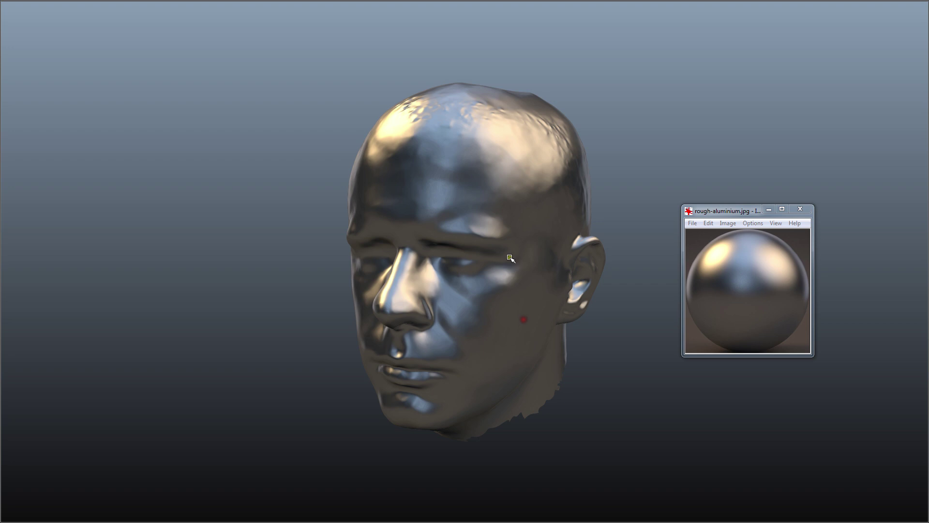
pyautogui.keyDown('alt'); pyautogui.moveTo(393, 308); pyautogui.dragTo(465, 324); pyautogui.keyUp('alt')
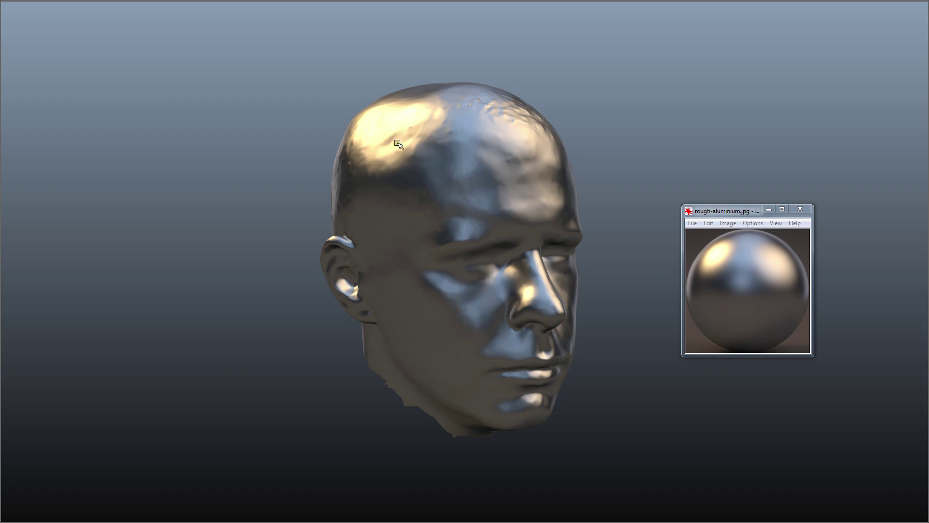
pyautogui.keyDown('alt'); pyautogui.moveTo(509, 255); pyautogui.dragTo(443, 253); pyautogui.keyUp('alt')
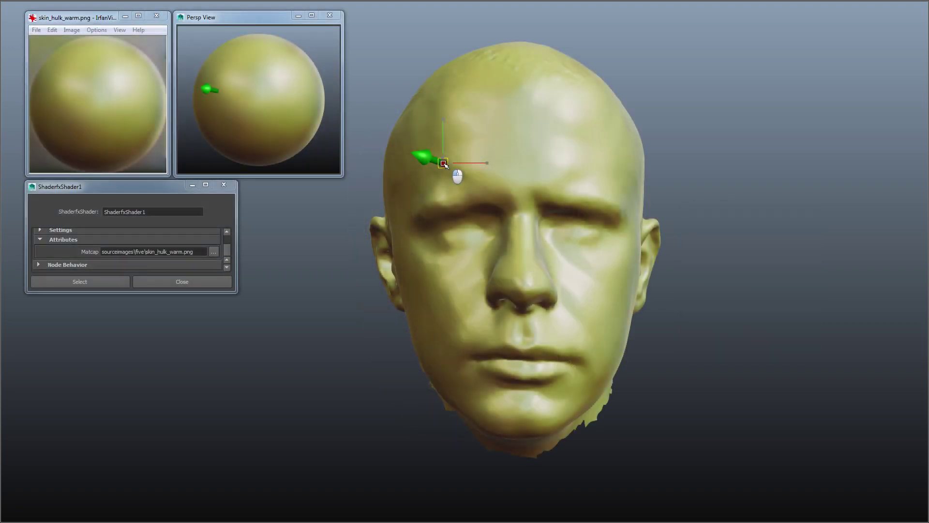
# Slide the green normal arrow across the face to compare its direction with the matching point on the matcap sphere.
pyautogui.moveTo(445, 165)
pyautogui.mouseDown()
pyautogui.moveTo(510, 165)
pyautogui.moveTo(536, 133)
pyautogui.moveTo(548, 149)
pyautogui.moveTo(611, 175)
pyautogui.moveTo(490, 161)
pyautogui.moveTo(455, 165)
pyautogui.moveTo(448, 180)
pyautogui.moveTo(461, 263)
pyautogui.moveTo(490, 280)
pyautogui.moveTo(518, 270)
pyautogui.moveTo(570, 303)
pyautogui.moveTo(611, 313)
pyautogui.moveTo(613, 379)
pyautogui.mouseUp()
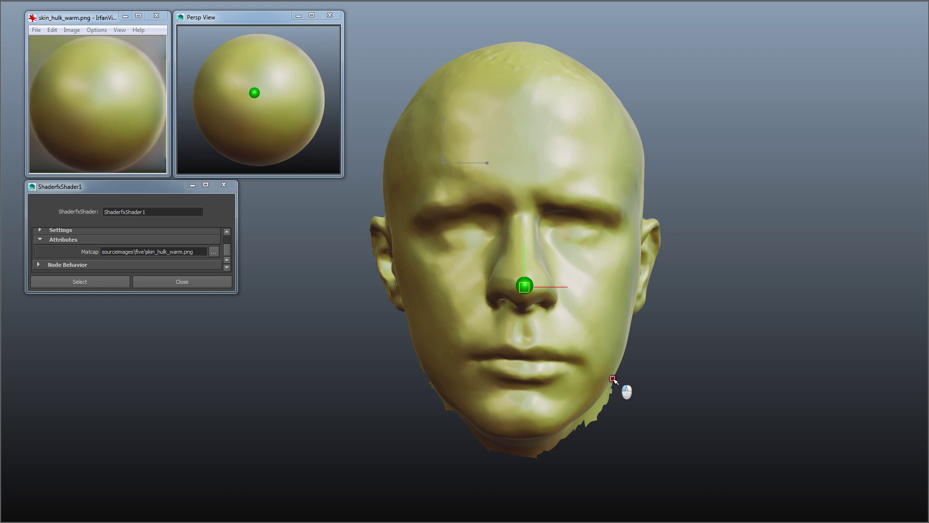
pyautogui.moveTo(613, 379); pyautogui.dragTo(600, 373)
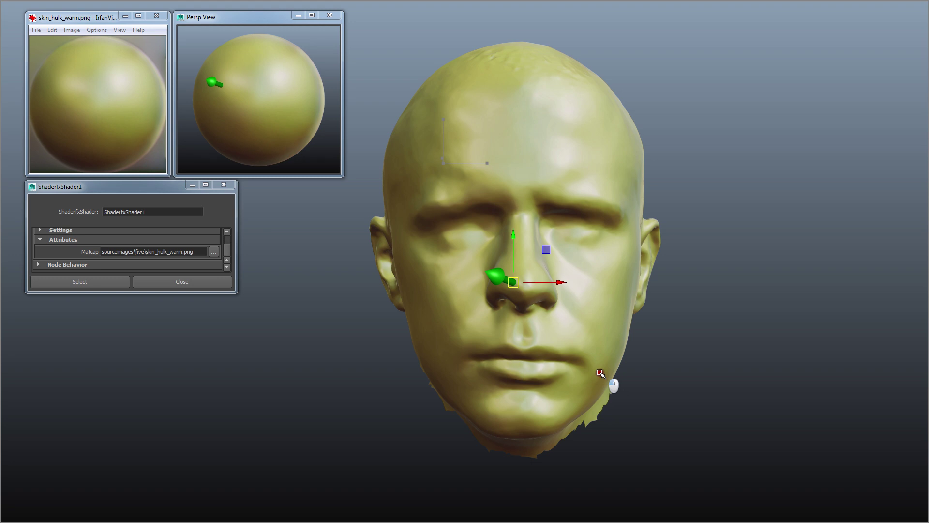
pyautogui.click(600, 373)
pyautogui.press('w')
# Try glass_blue.png and metal_gold_indoors_polished_copy.png as the shader's Matcap image, checking the gold look by moving the normal arrow over the face.
pyautogui.click(212, 251)
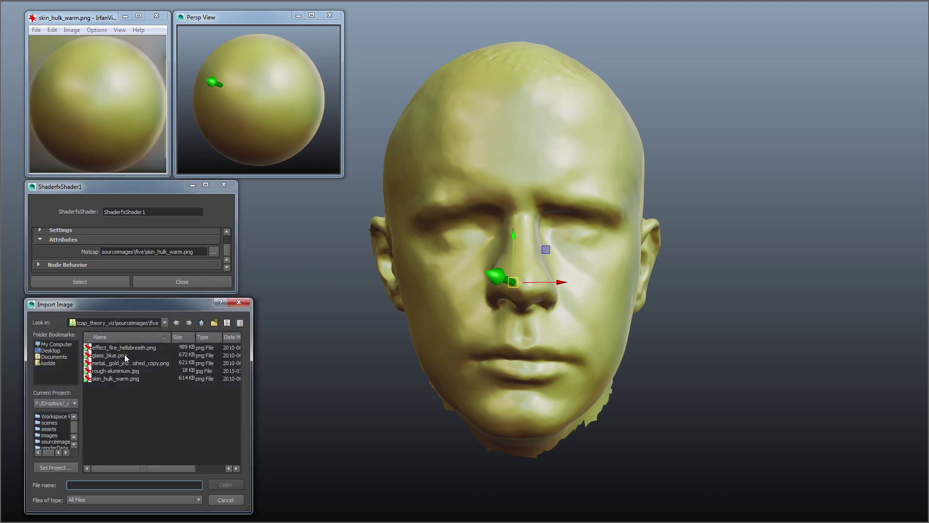
pyautogui.doubleClick(121, 355)
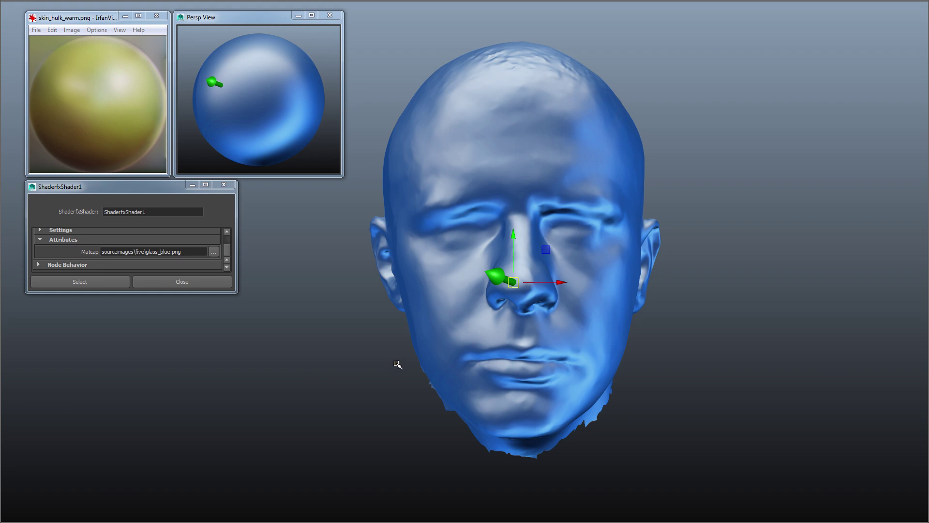
pyautogui.click(214, 251)
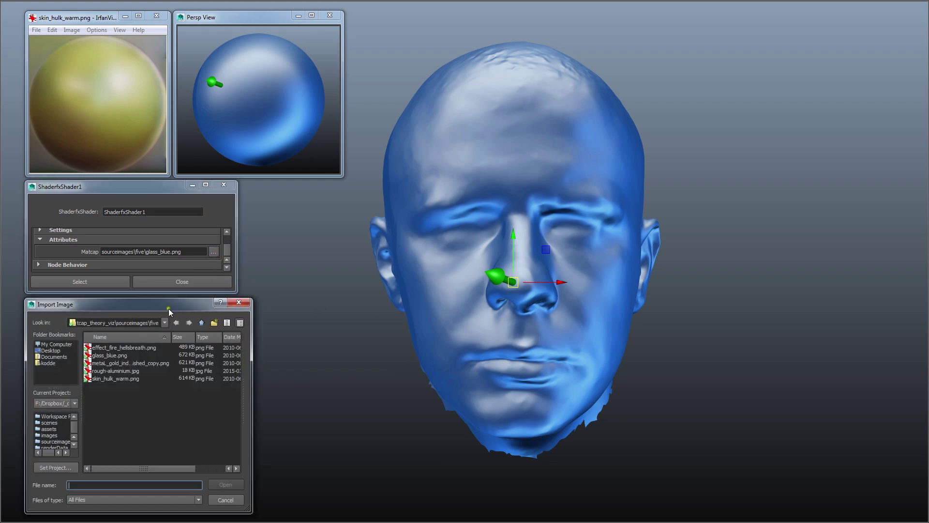
pyautogui.doubleClick(135, 363)
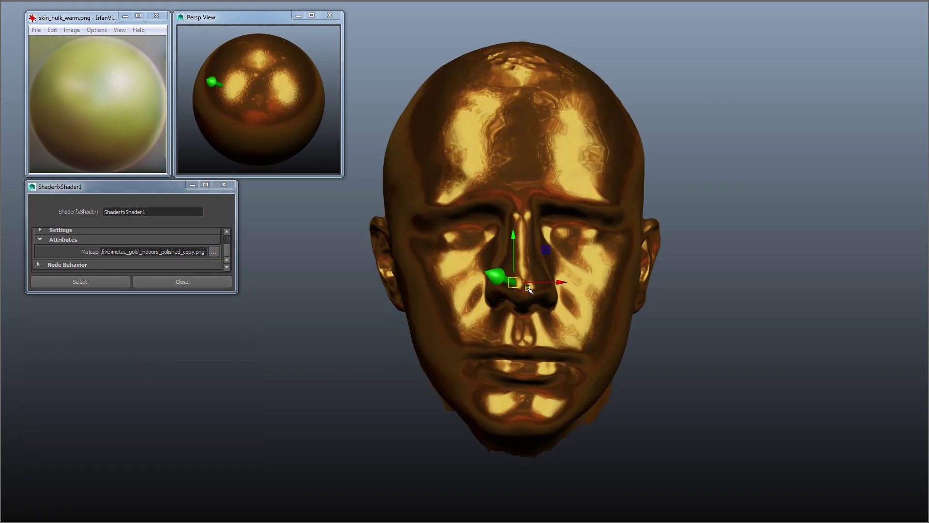
pyautogui.moveTo(518, 285); pyautogui.dragTo(397, 428)
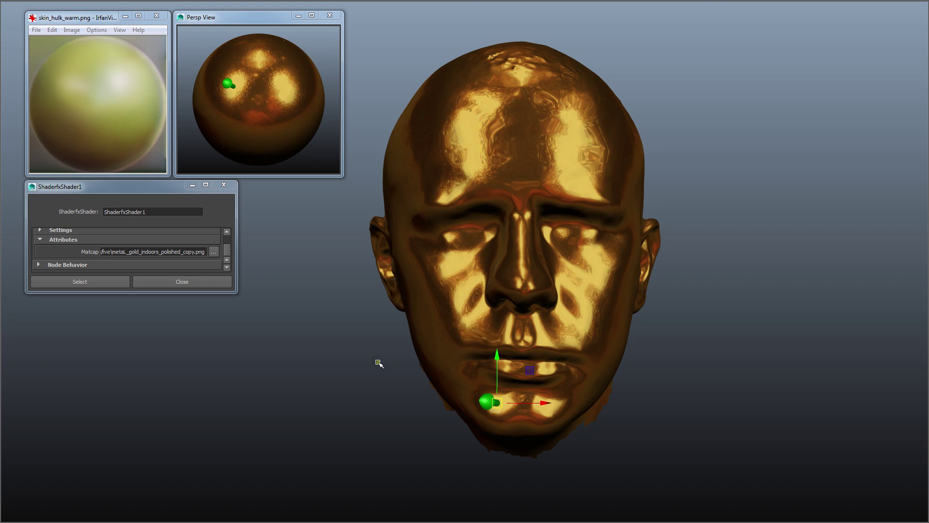
# Set the shader's Matcap image to effect_fire_hellsbreath.png and move the normal arrow from the chin toward the edge of the face.
pyautogui.click(213, 251)
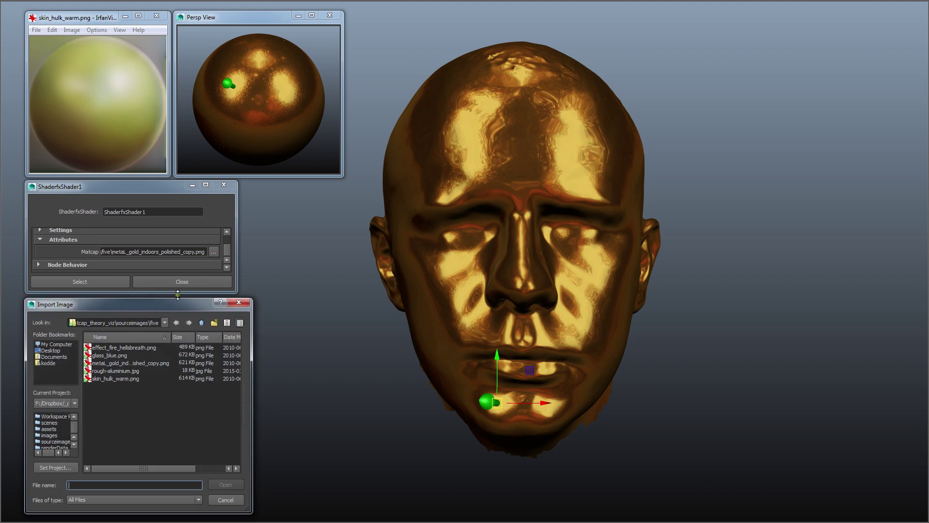
pyautogui.click(135, 348)
pyautogui.doubleClick(136, 349)
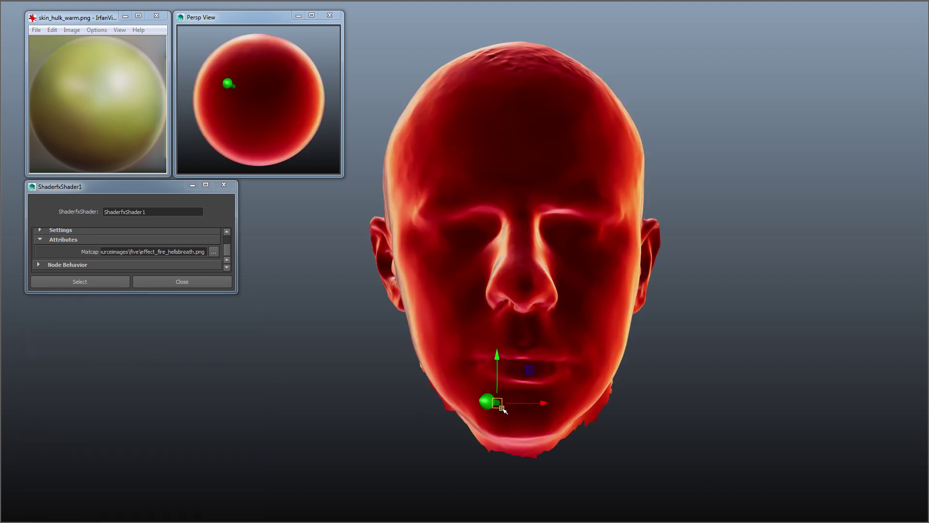
pyautogui.moveTo(499, 404); pyautogui.dragTo(613, 332)
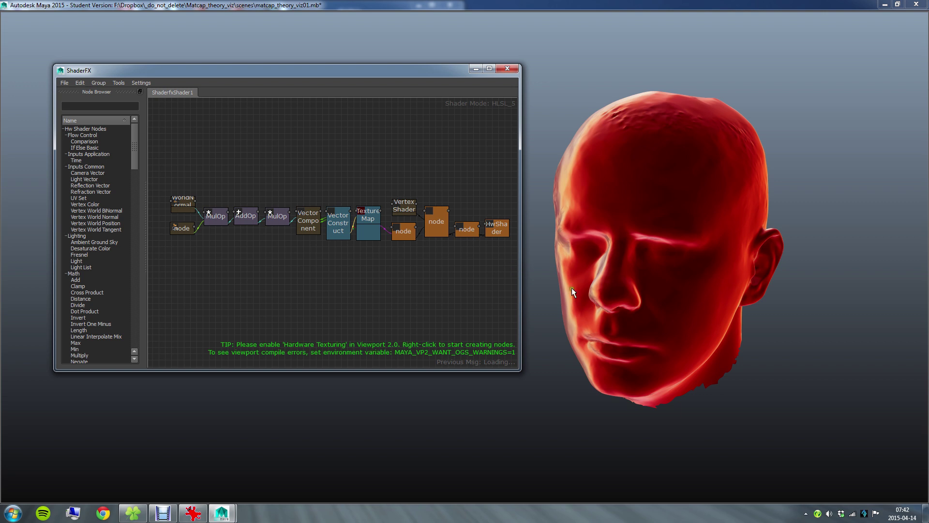
# Assign a new Shaderfx Shader material to the head mesh and close the Attribute Editor.
pyautogui.click(741, 266)
pyautogui.moveTo(719, 241); pyautogui.dragTo(714, 429, button='right')
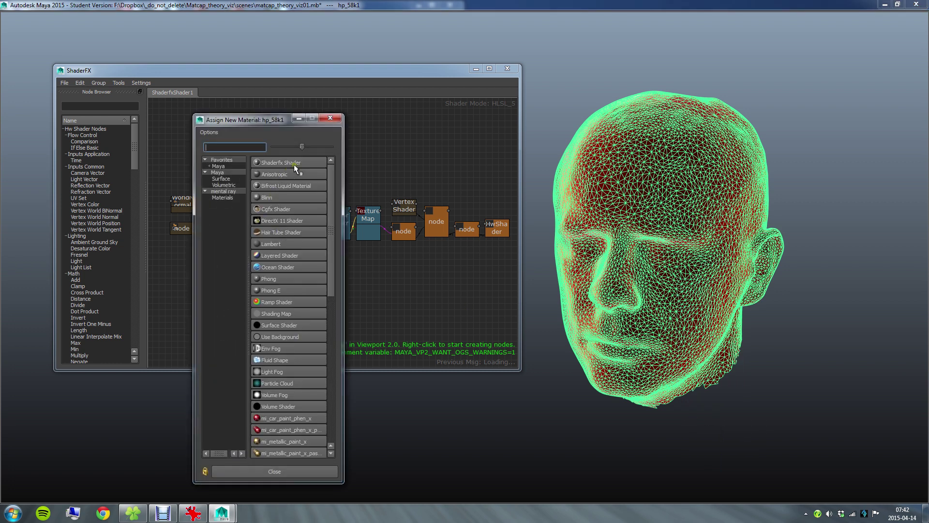
pyautogui.click(296, 164)
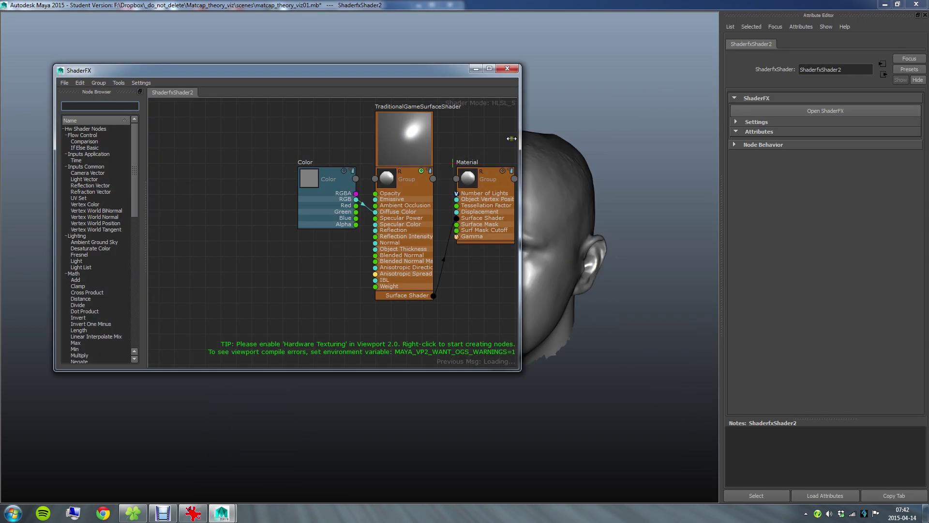
pyautogui.click(925, 16)
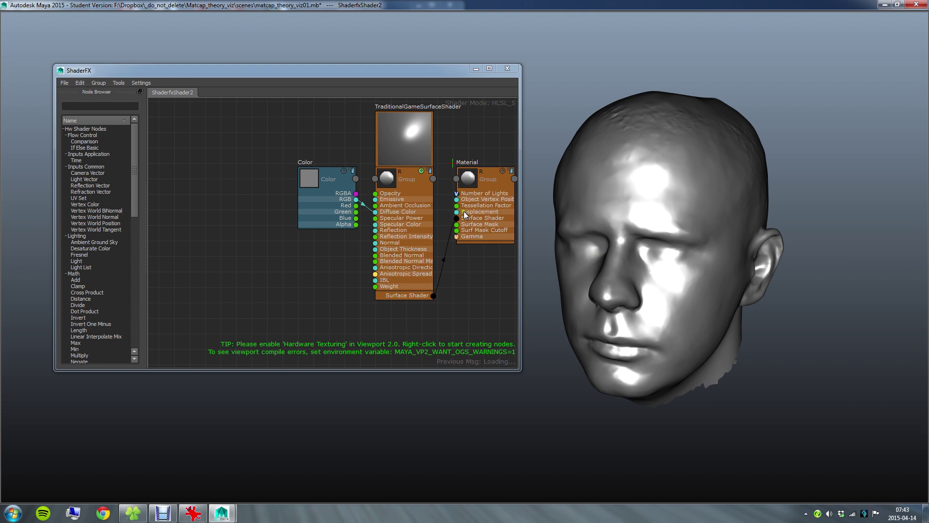
# Turn on ShaderFX's advanced mode and delete all default nodes from the new shader's graph.
pyautogui.moveTo(479, 139); pyautogui.dragTo(402, 148, button='middle')
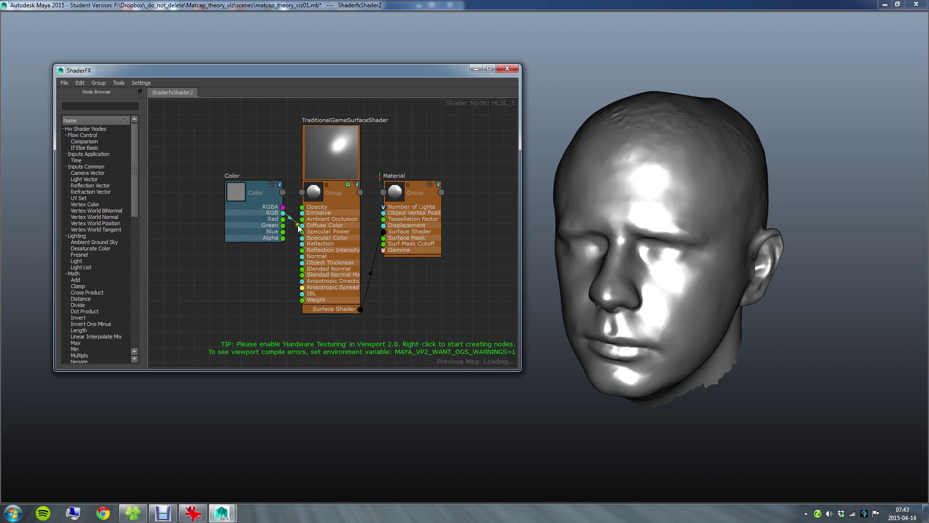
pyautogui.click(141, 82)
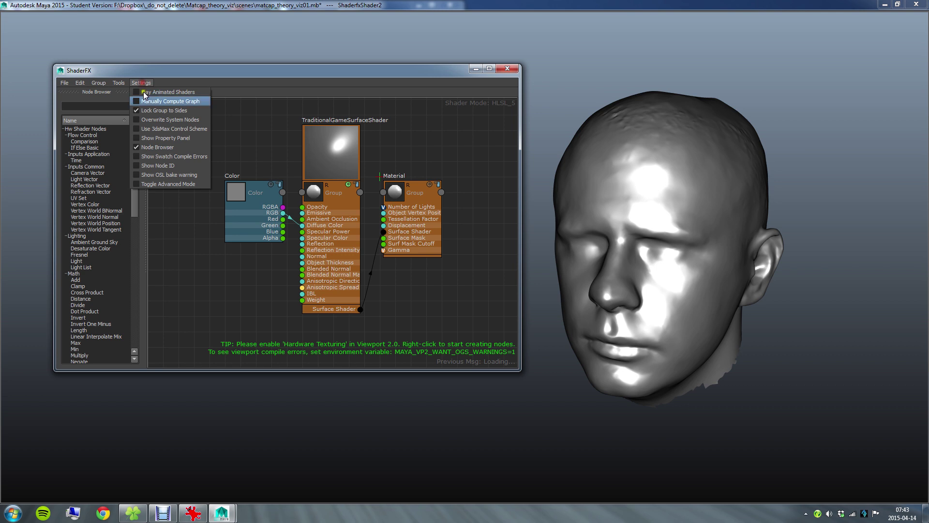
pyautogui.click(185, 184)
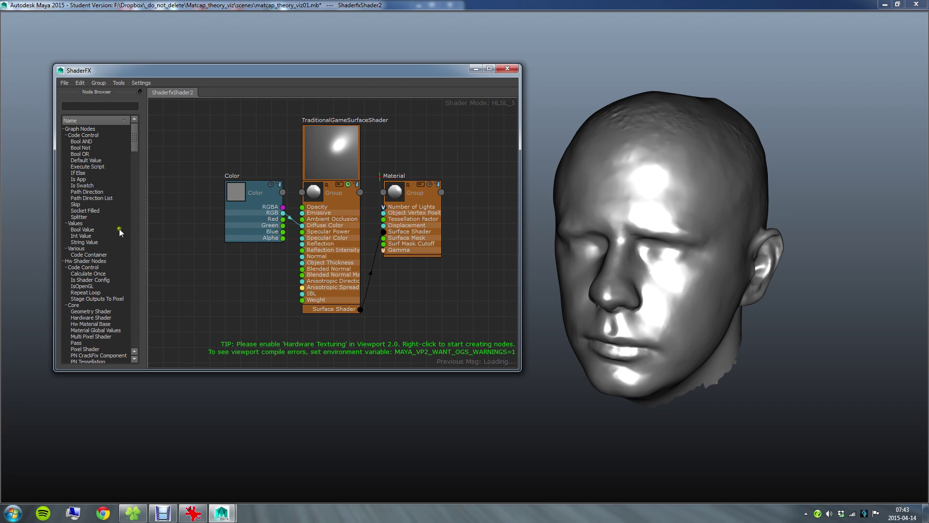
pyautogui.moveTo(196, 123); pyautogui.dragTo(428, 288)
pyautogui.press('Delete')
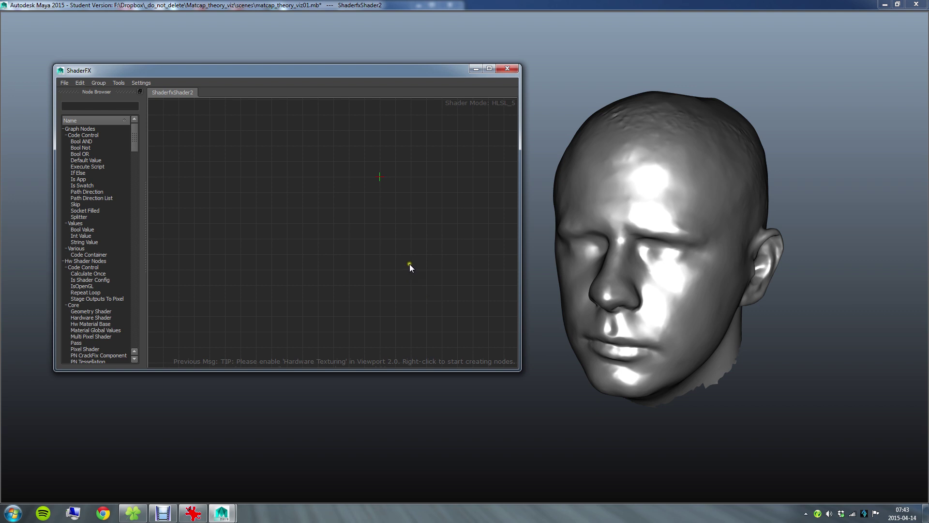
# Find the Vertex World Normal node by searching for "world" and add it to the empty graph.
pyautogui.keyDown('alt'); pyautogui.moveTo(412, 263); pyautogui.dragTo(312, 238, button='right'); pyautogui.keyUp('alt')
pyautogui.click(119, 106)
pyautogui.write('wol')
pyautogui.press('BackSpace')
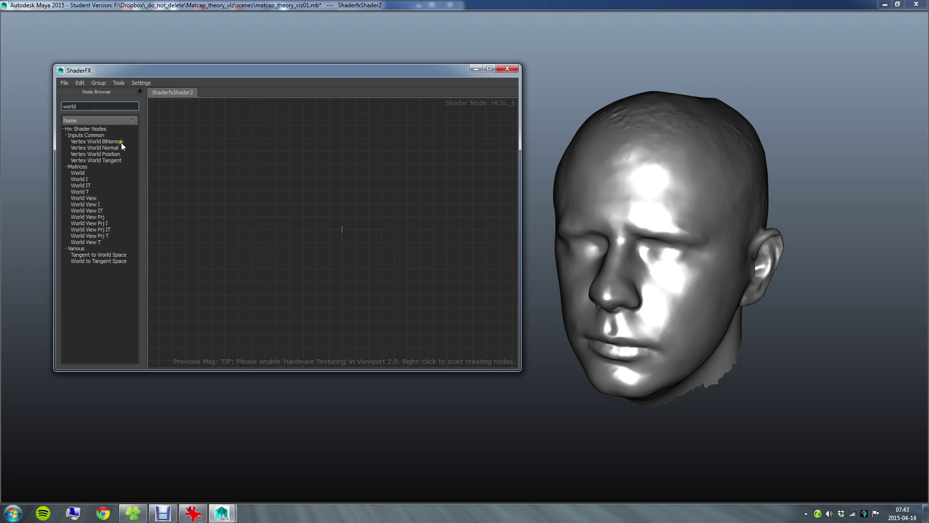
pyautogui.moveTo(113, 148); pyautogui.dragTo(255, 190)
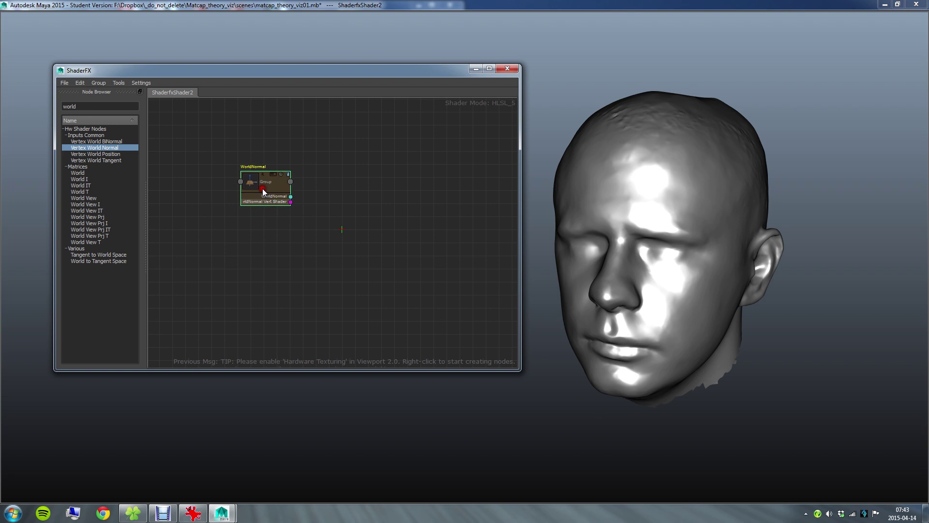
pyautogui.scroll(3, 317, 198)
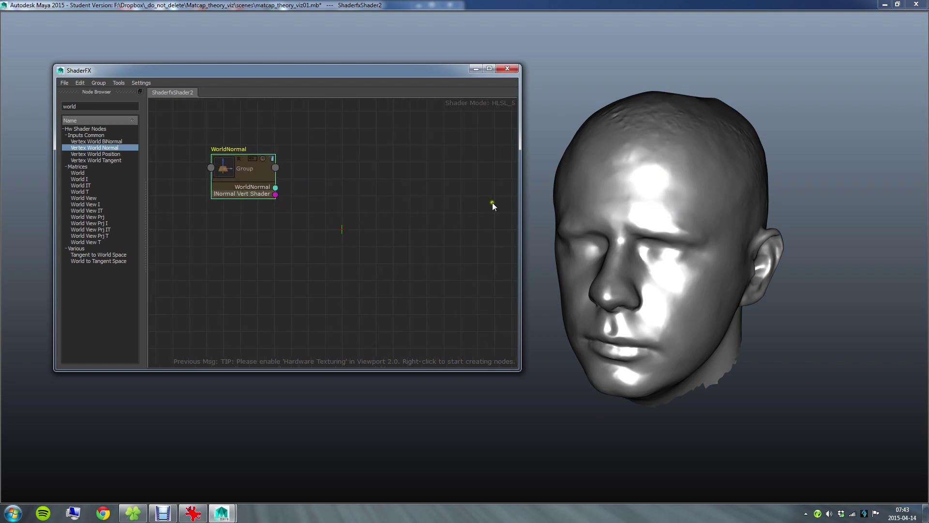
# Add a World View matrix node below the WorldNormal node.
pyautogui.moveTo(275, 187); pyautogui.dragTo(328, 215)
pyautogui.keyDown('alt'); pyautogui.moveTo(316, 204); pyautogui.dragTo(290, 187, button='middle'); pyautogui.keyUp('alt')
pyautogui.moveTo(108, 105); pyautogui.dragTo(68, 105)
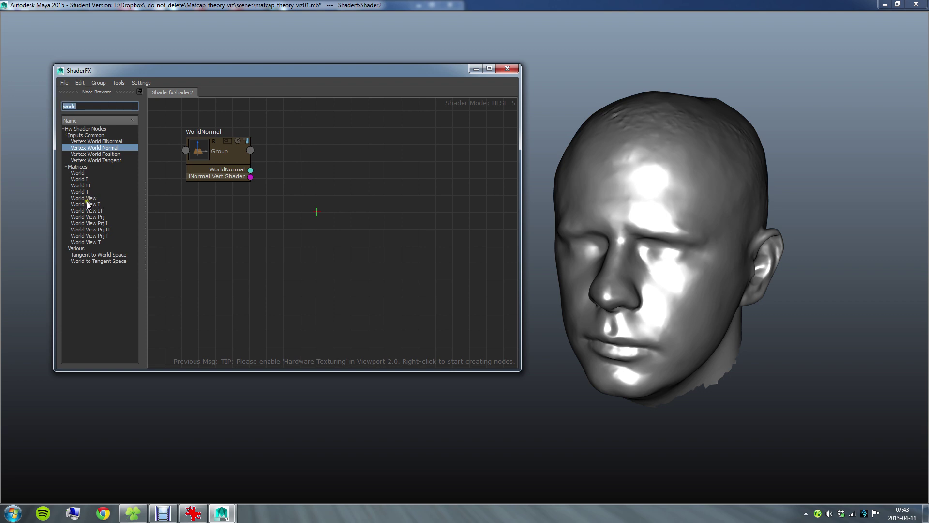
pyautogui.moveTo(83, 198); pyautogui.dragTo(219, 249)
pyautogui.click(235, 246)
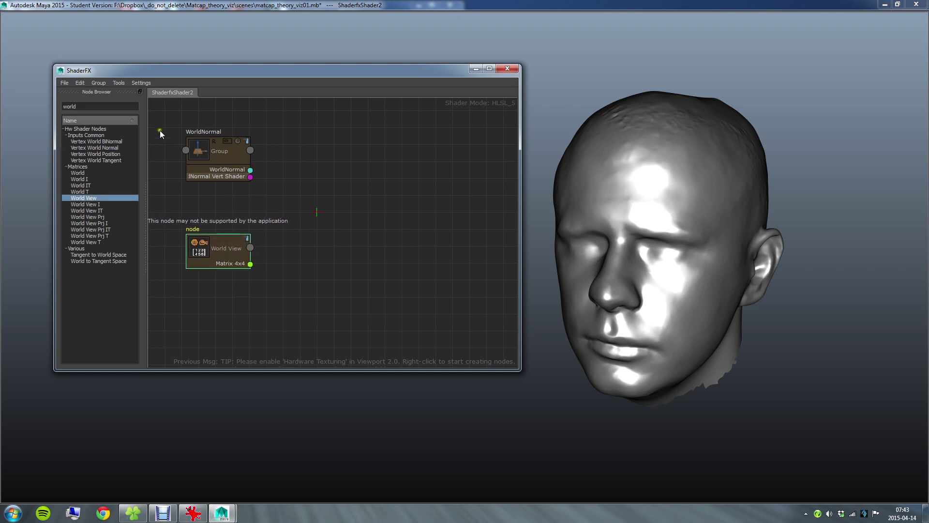
# Add a Multiply node and connect the WorldNormal output and the World View matrix to its two values.
pyautogui.moveTo(106, 104); pyautogui.dragTo(36, 109)
pyautogui.write('m')
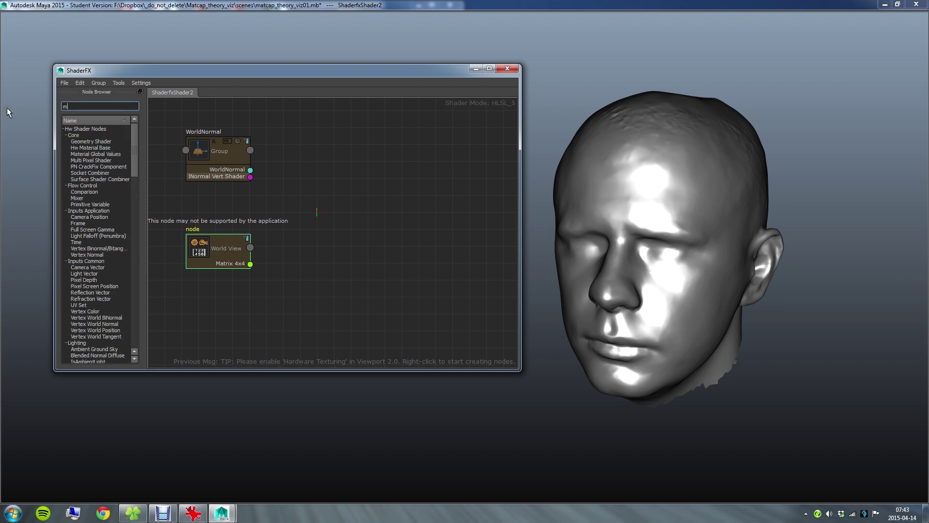
pyautogui.write('ulti')
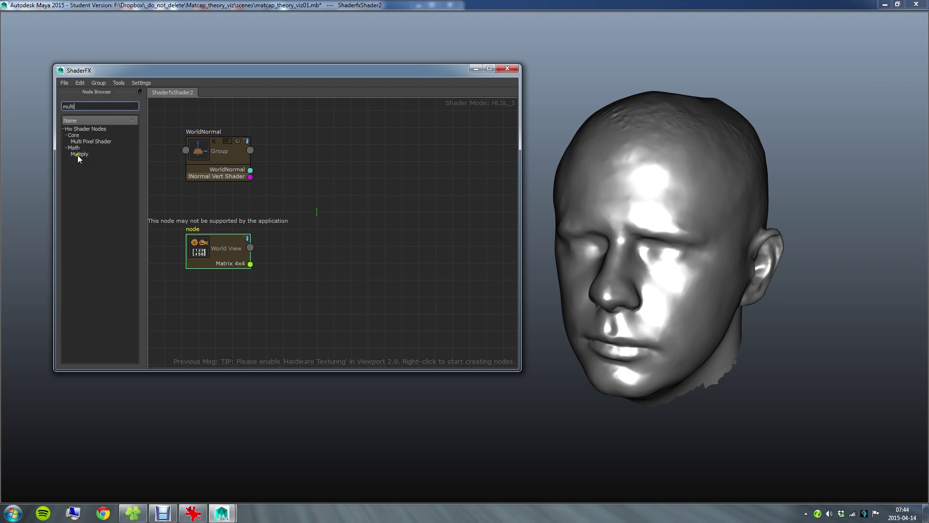
pyautogui.moveTo(77, 154); pyautogui.dragTo(368, 202)
pyautogui.moveTo(250, 170); pyautogui.dragTo(326, 232)
pyautogui.moveTo(250, 264); pyautogui.dragTo(348, 216)
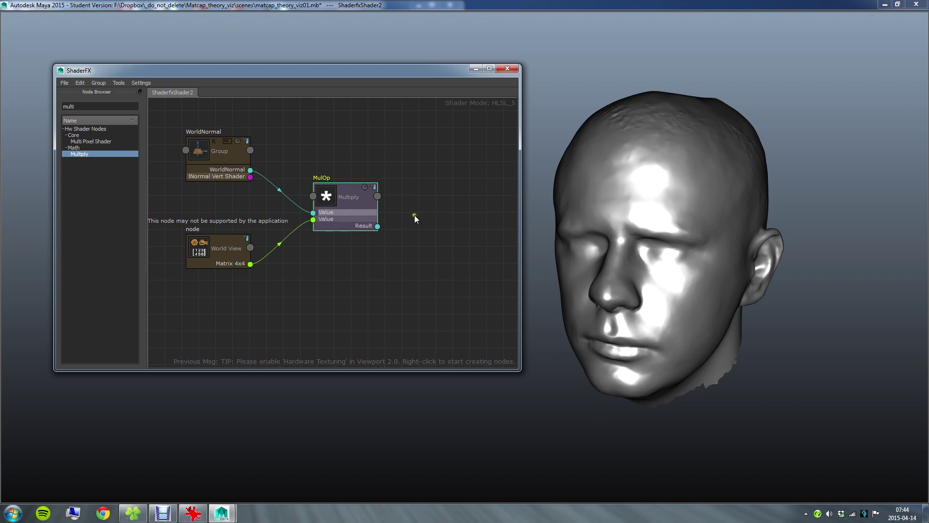
# Add a Hardware Shader node well to the right of the Multiply node, leaving space between them.
pyautogui.moveTo(444, 205)
pyautogui.mouseDown(button='middle')
pyautogui.moveTo(334, 194)
pyautogui.moveTo(349, 186)
pyautogui.moveTo(382, 198)
pyautogui.mouseUp(button='middle')
pyautogui.scroll(-1, 396, 204)
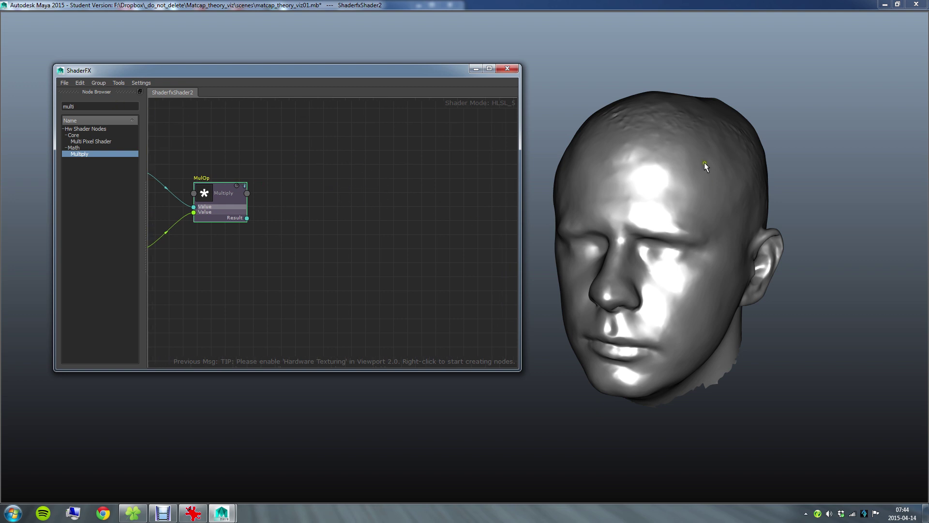
pyautogui.doubleClick(94, 105)
pyautogui.write('hard')
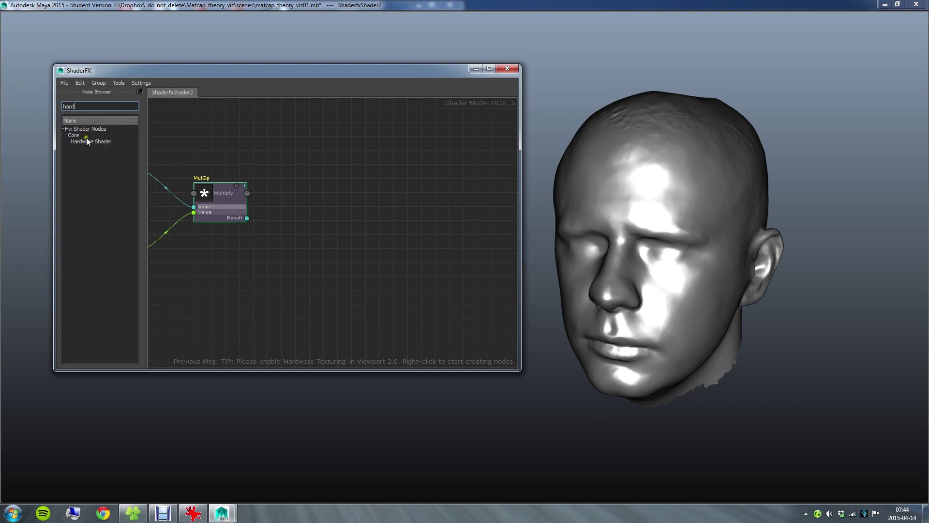
pyautogui.moveTo(86, 140); pyautogui.dragTo(494, 211)
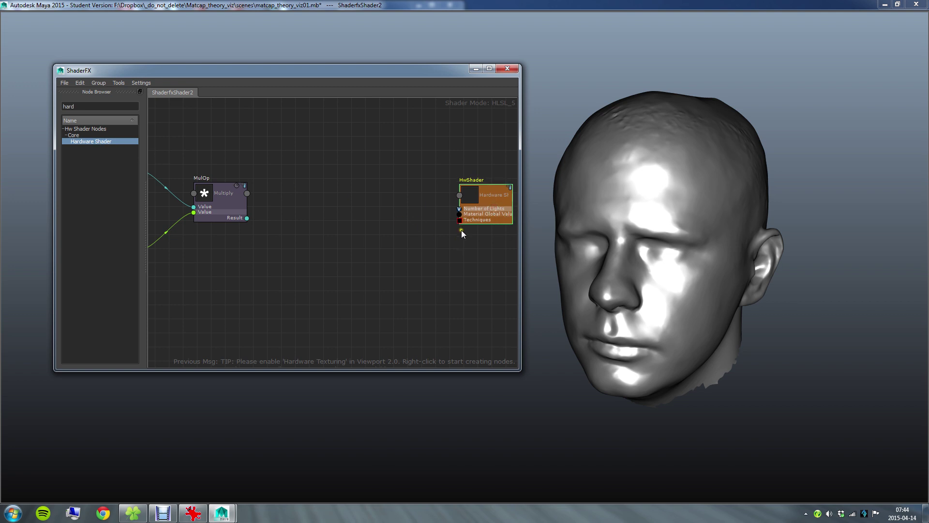
# Add a Technique node and connect it to the Techniques input of the Hardware Shader node.
pyautogui.doubleClick(91, 107)
pyautogui.write('tec')
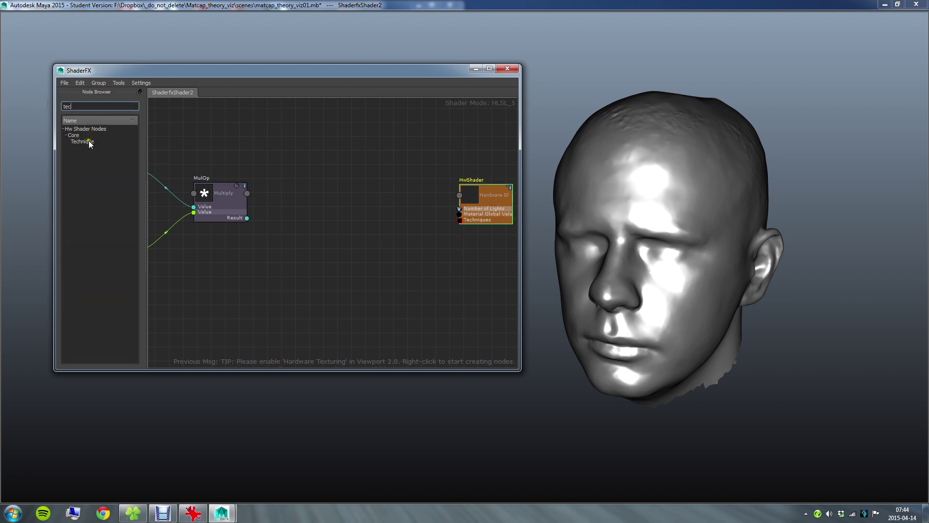
pyautogui.moveTo(82, 141); pyautogui.dragTo(460, 220)
# Add a Pass node before the Technique node and connect it to the Technique's Passes input.
pyautogui.write('pass')
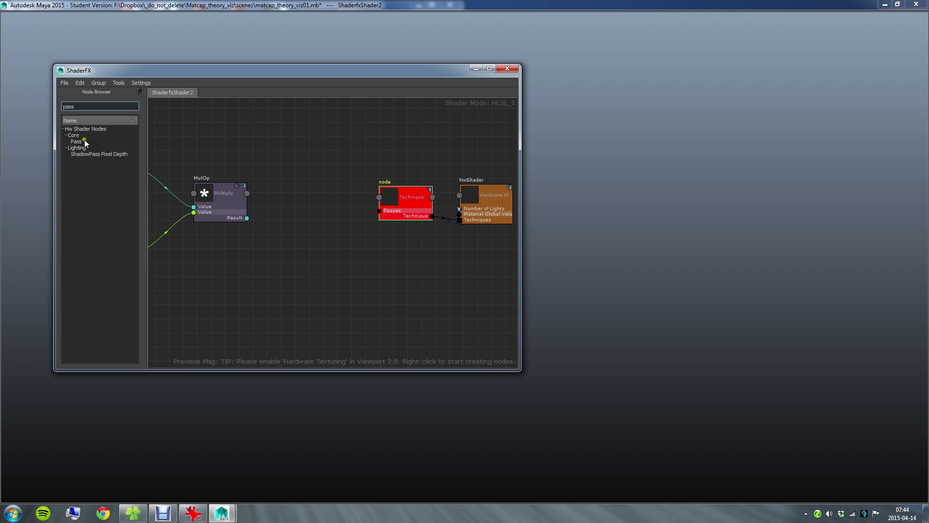
pyautogui.moveTo(84, 140); pyautogui.dragTo(344, 185)
pyautogui.moveTo(354, 228); pyautogui.dragTo(379, 211)
pyautogui.scroll(-2, 385, 236)
pyautogui.moveTo(448, 246); pyautogui.dragTo(310, 164)
pyautogui.moveTo(289, 181); pyautogui.dragTo(356, 188)
pyautogui.click(358, 163)
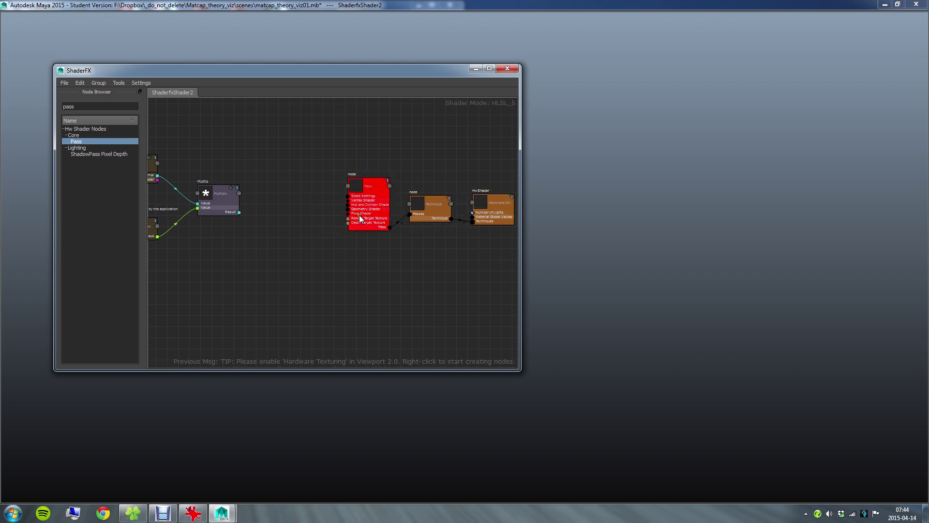
pyautogui.scroll(3, 339, 223)
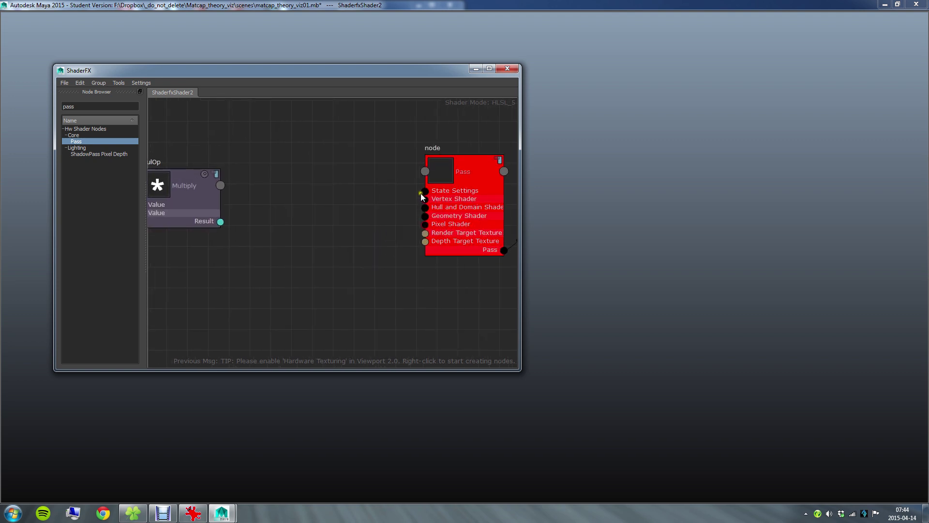
pyautogui.scroll(-3, 356, 203)
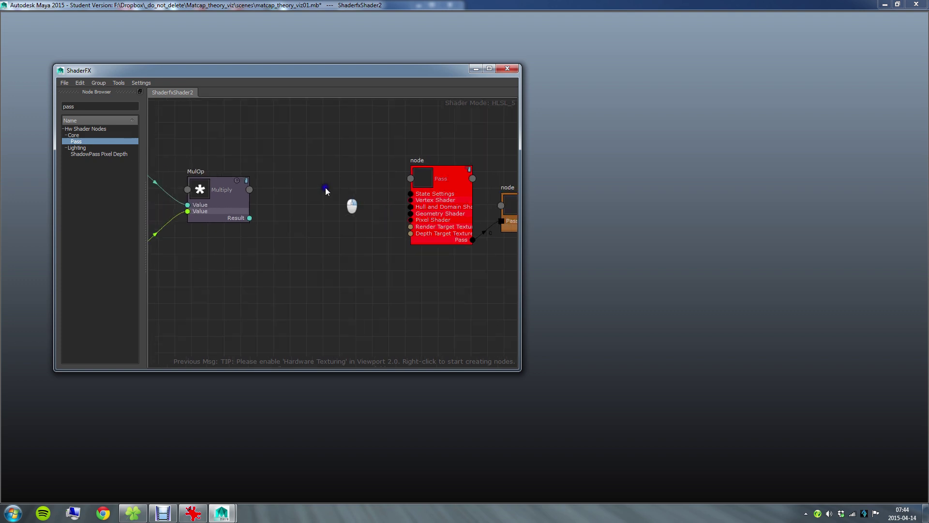
# Add a Vertex Shader Grp node and connect it to the Vertex Shader input of the Pass node.
pyautogui.keyDown('alt'); pyautogui.moveTo(334, 188); pyautogui.dragTo(251, 167, button='middle'); pyautogui.keyUp('alt')
pyautogui.moveTo(87, 108); pyautogui.dragTo(36, 86)
pyautogui.write('vertex')
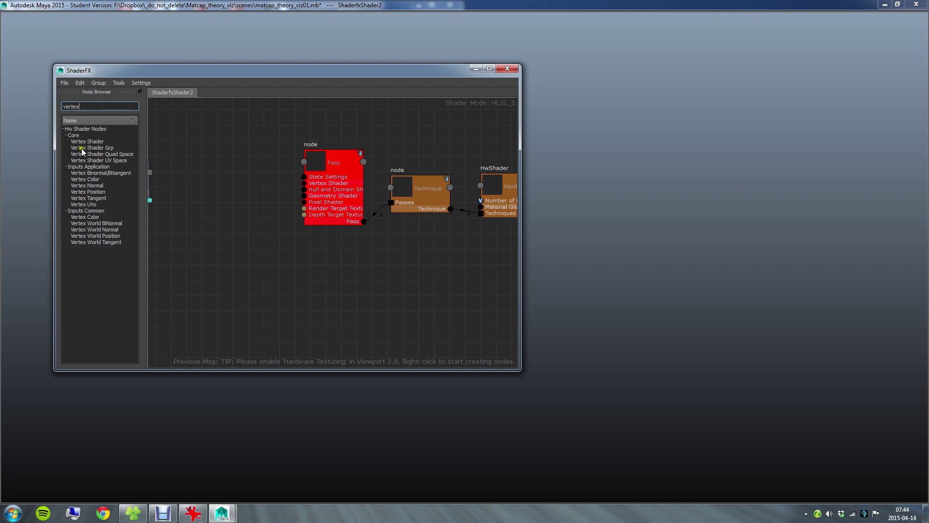
pyautogui.moveTo(90, 147); pyautogui.dragTo(304, 183)
# Add a Pixel Shader node below the vertex shader group and connect it to the Pass node's Pixel Shader input.
pyautogui.moveTo(125, 106); pyautogui.dragTo(2, 95)
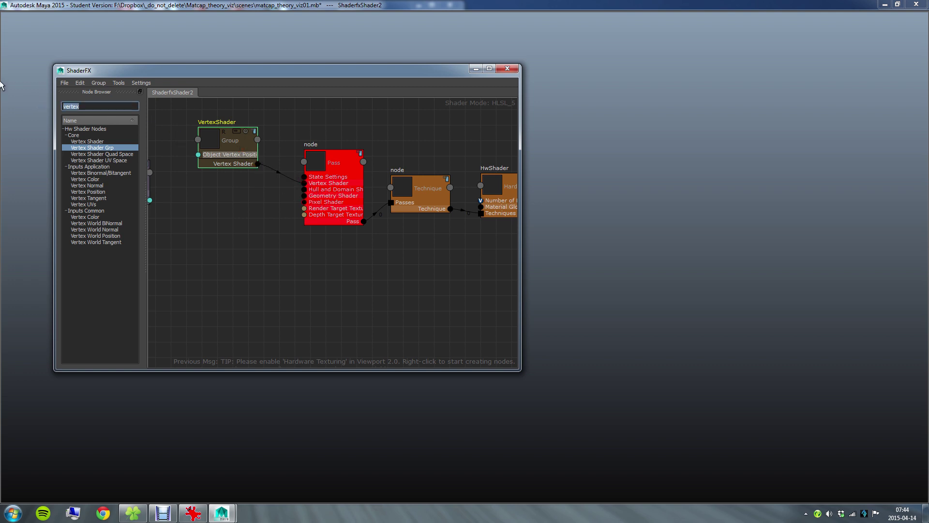
pyautogui.write('pixel')
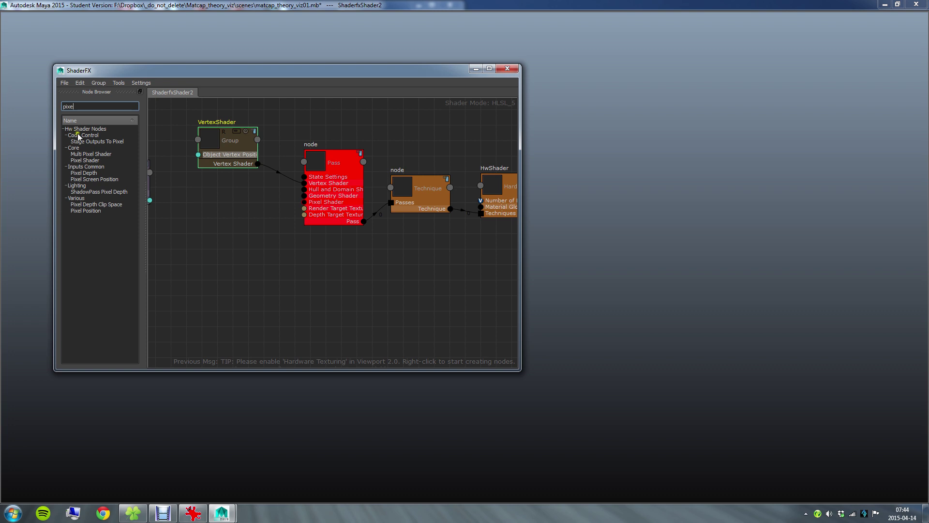
pyautogui.moveTo(85, 160); pyautogui.dragTo(209, 219)
pyautogui.moveTo(271, 257); pyautogui.dragTo(304, 202)
pyautogui.moveTo(294, 231); pyautogui.dragTo(358, 266, button='middle')
pyautogui.moveTo(341, 260); pyautogui.dragTo(329, 251)
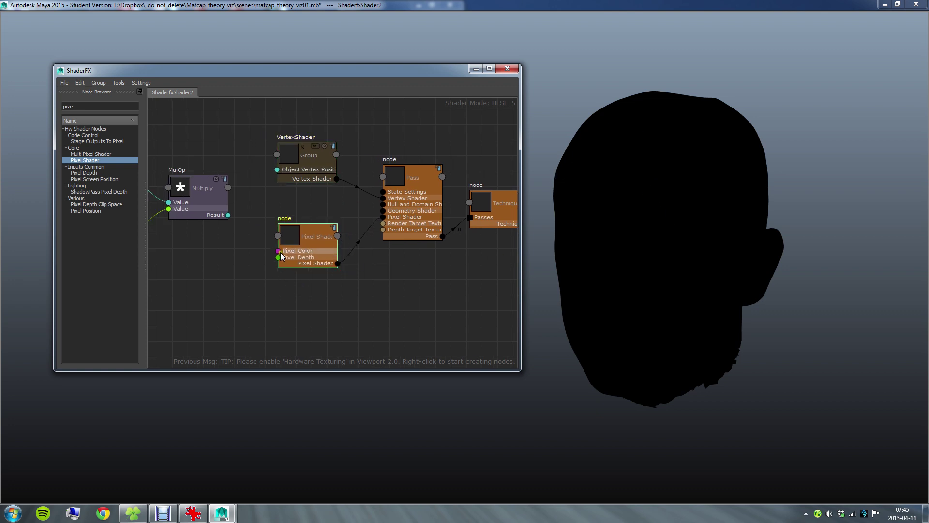
# Move the WorldNormal, World View and Multiply nodes away from the Pixel Shader node to make room between them.
pyautogui.moveTo(277, 251); pyautogui.dragTo(261, 252)
pyautogui.moveTo(212, 240); pyautogui.dragTo(363, 242, button='middle')
pyautogui.moveTo(208, 116); pyautogui.dragTo(352, 242)
pyautogui.moveTo(355, 210); pyautogui.dragTo(251, 211)
pyautogui.click(324, 230)
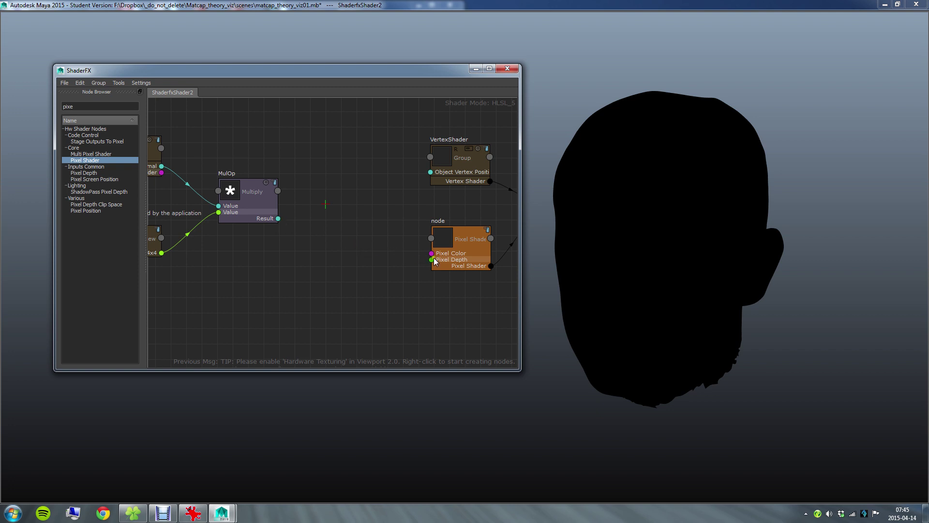
pyautogui.moveTo(313, 219); pyautogui.dragTo(334, 227)
# Add a Vector Construct node, connecting the Multiply result to its XYZ input and its float4 output to Pixel Color.
pyautogui.moveTo(431, 253); pyautogui.dragTo(387, 235)
pyautogui.doubleClick(99, 106)
pyautogui.write('vec')
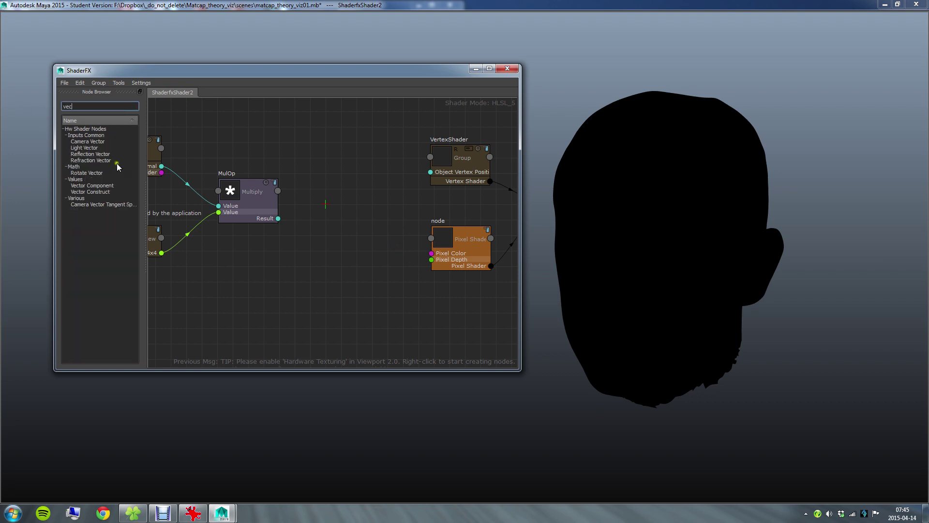
pyautogui.moveTo(96, 195); pyautogui.dragTo(381, 216)
pyautogui.click(306, 176)
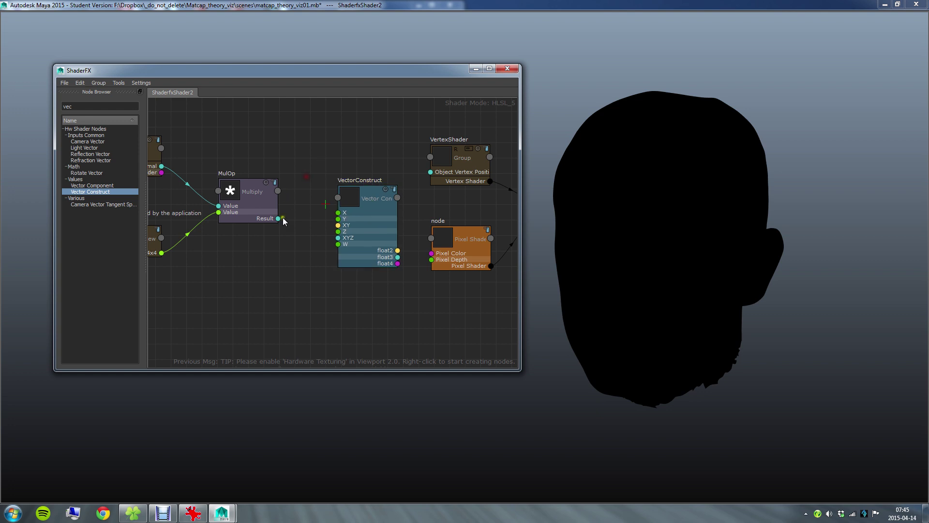
pyautogui.moveTo(335, 236); pyautogui.dragTo(339, 241)
pyautogui.moveTo(398, 265)
pyautogui.mouseDown()
pyautogui.moveTo(425, 276)
pyautogui.moveTo(440, 262)
pyautogui.moveTo(431, 254)
pyautogui.mouseUp()
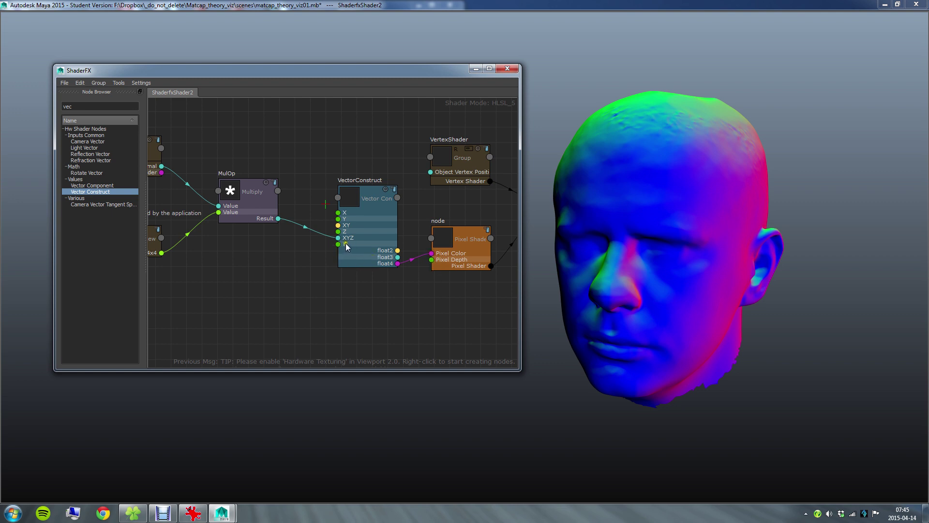
# Examine the view-space normal colours on the head from several angles.
pyautogui.keyDown('alt'); pyautogui.moveTo(711, 270); pyautogui.dragTo(596, 248); pyautogui.keyUp('alt')
pyautogui.keyDown('alt'); pyautogui.moveTo(758, 288); pyautogui.dragTo(784, 293); pyautogui.keyUp('alt')
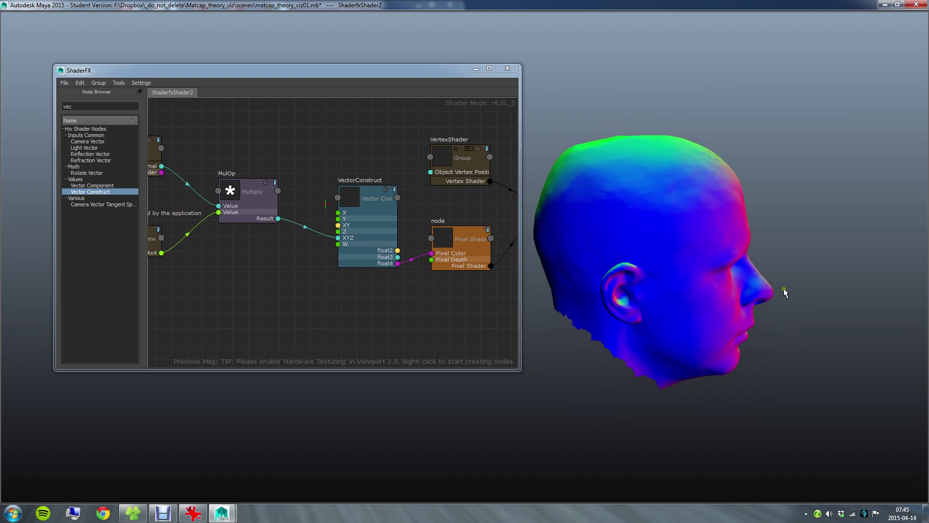
pyautogui.keyDown('alt'); pyautogui.moveTo(712, 328); pyautogui.dragTo(787, 304); pyautogui.keyUp('alt')
pyautogui.moveTo(737, 284)
pyautogui.keyDown('alt'); pyautogui.mouseDown()
pyautogui.moveTo(656, 291)
pyautogui.moveTo(763, 299)
pyautogui.moveTo(740, 295)
pyautogui.mouseUp(); pyautogui.keyUp('alt')
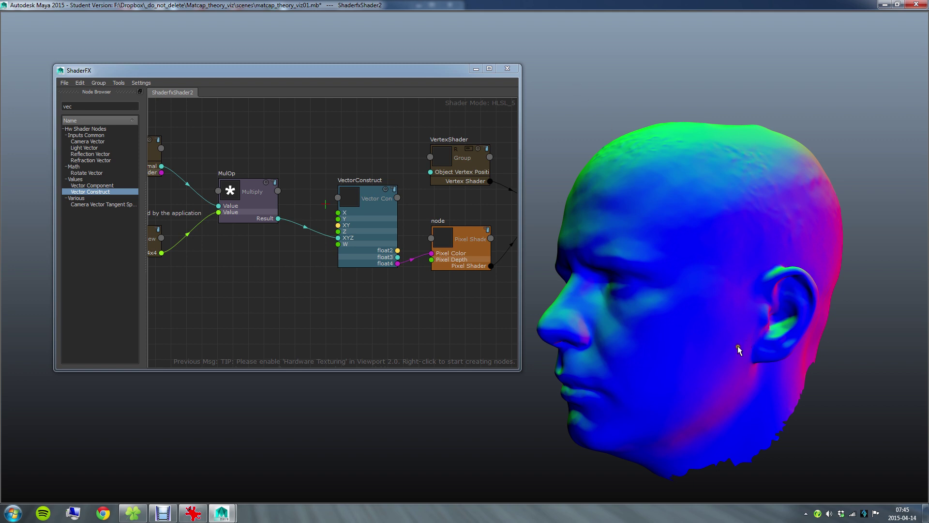
pyautogui.keyDown('alt'); pyautogui.moveTo(635, 317); pyautogui.dragTo(777, 341); pyautogui.keyUp('alt')
pyautogui.keyDown('alt'); pyautogui.moveTo(736, 328); pyautogui.dragTo(764, 338, button='middle'); pyautogui.keyUp('alt')
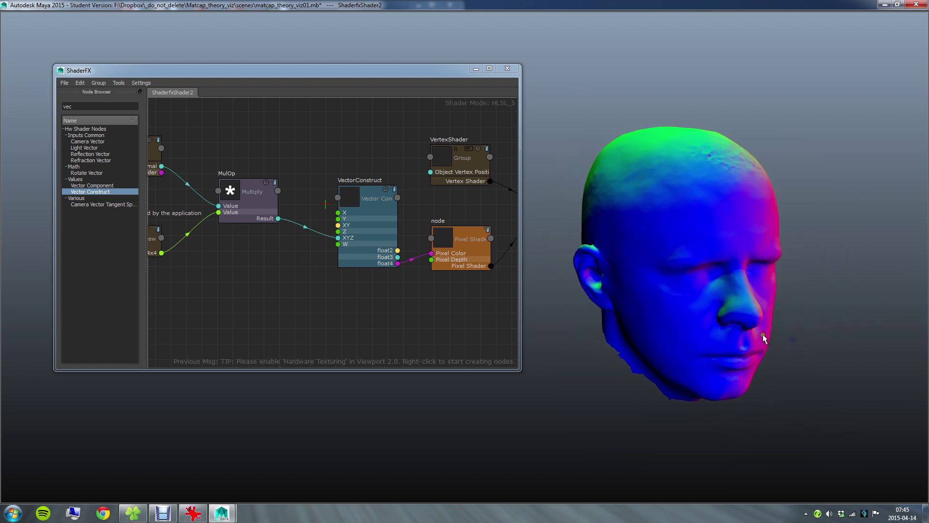
pyautogui.keyDown('alt'); pyautogui.moveTo(727, 329); pyautogui.dragTo(742, 332, button='right'); pyautogui.keyUp('alt')
# Move the WorldNormal, World View and Multiply nodes well away from Vector Construct, and place Multiply closer to its two inputs.
pyautogui.keyDown('alt'); pyautogui.moveTo(323, 300); pyautogui.dragTo(414, 300, button='middle'); pyautogui.keyUp('alt')
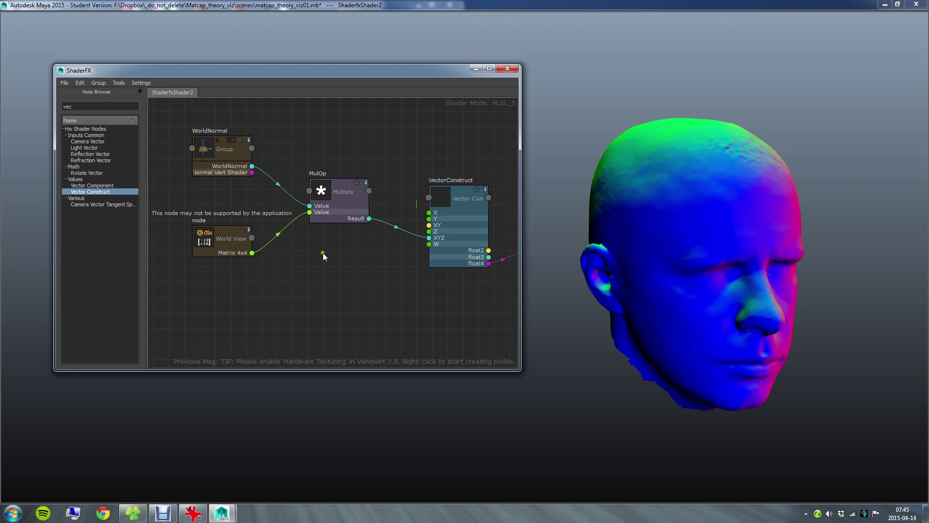
pyautogui.moveTo(381, 285); pyautogui.dragTo(341, 283, button='middle')
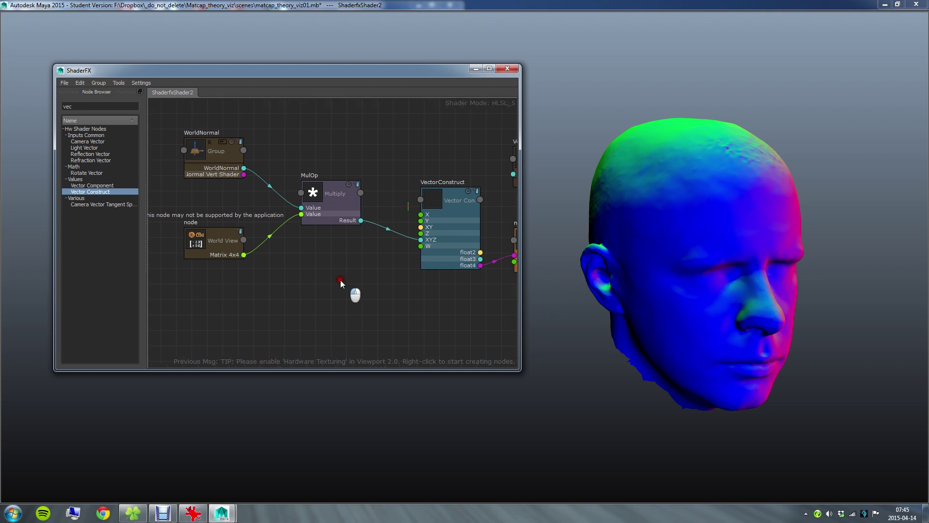
pyautogui.scroll(-4, 341, 284)
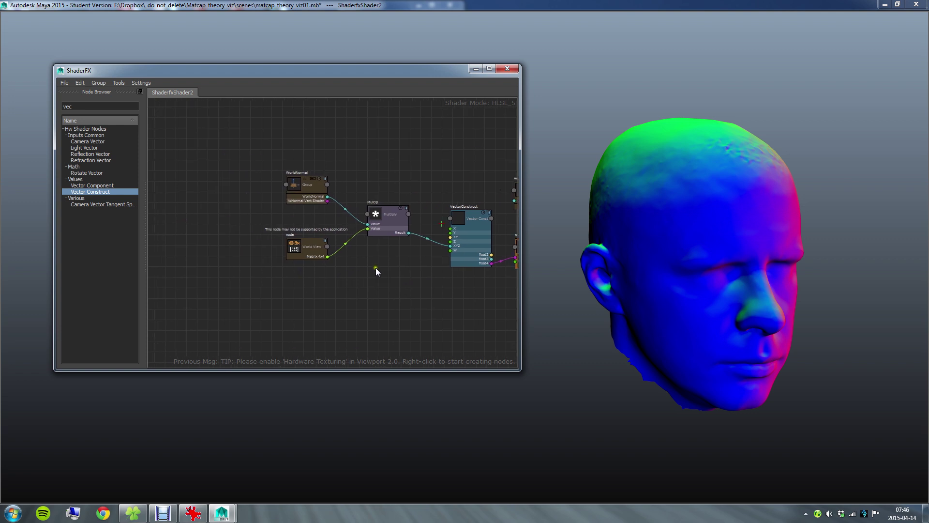
pyautogui.moveTo(266, 151); pyautogui.dragTo(383, 270)
pyautogui.moveTo(406, 229); pyautogui.dragTo(210, 243)
pyautogui.moveTo(293, 229); pyautogui.dragTo(410, 233, button='middle')
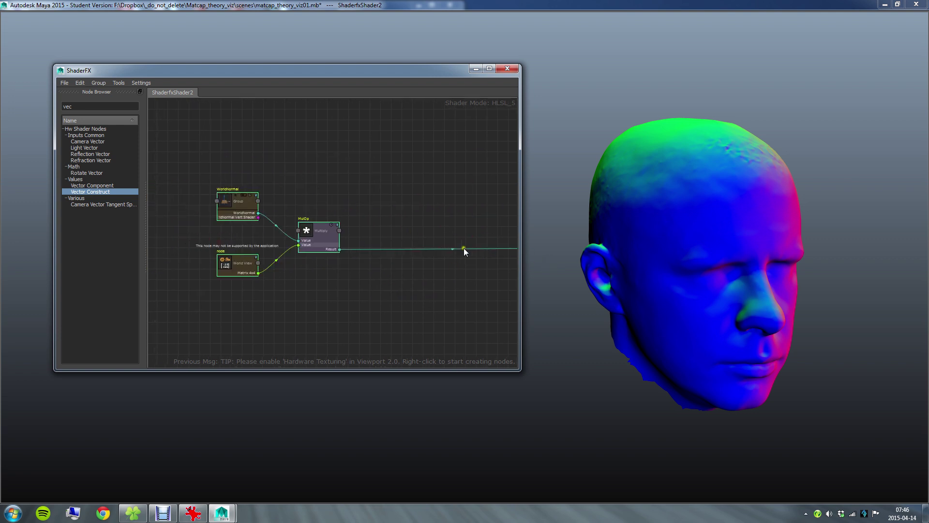
pyautogui.moveTo(464, 248); pyautogui.dragTo(363, 243, button='middle')
pyautogui.moveTo(246, 234); pyautogui.dragTo(301, 233, button='middle')
pyautogui.click(333, 225)
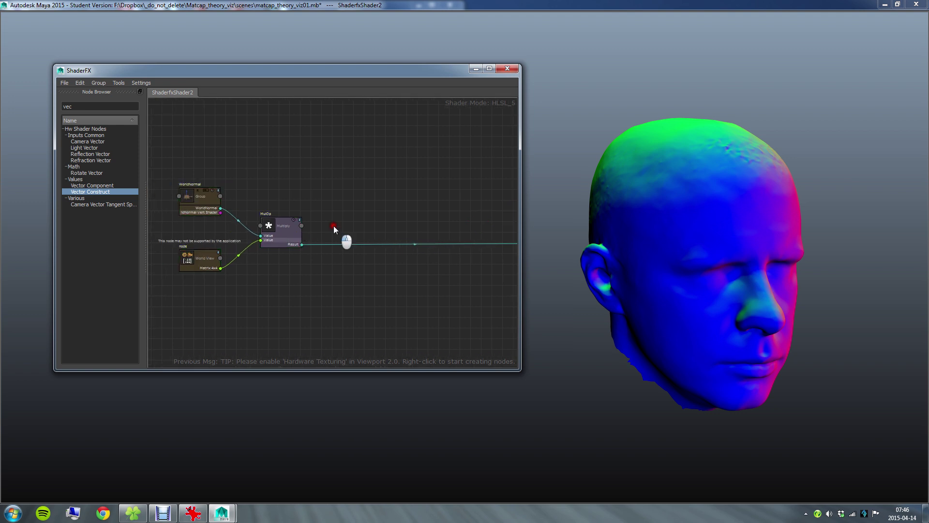
pyautogui.moveTo(289, 234); pyautogui.dragTo(277, 233)
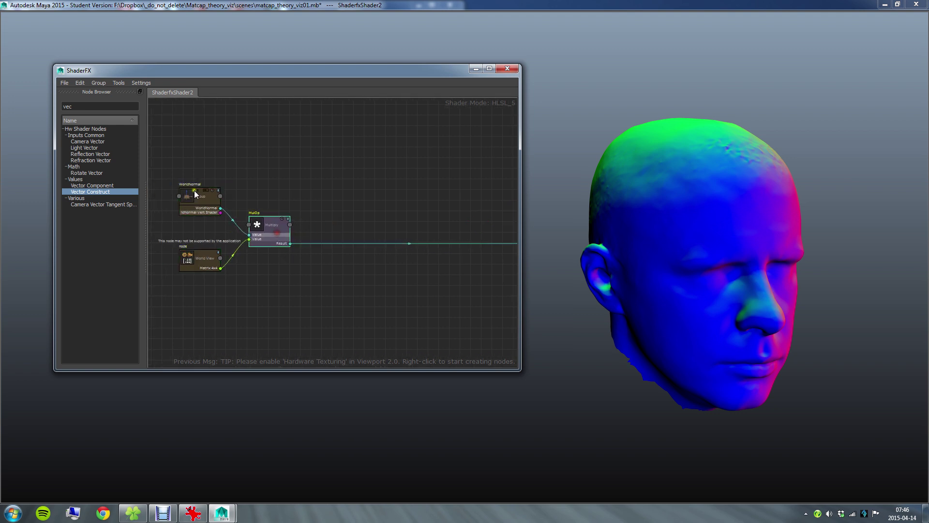
# Switch to the image viewer with rough-aluminium.jpg and place its window beside the node graph for reference.
pyautogui.click(193, 513)
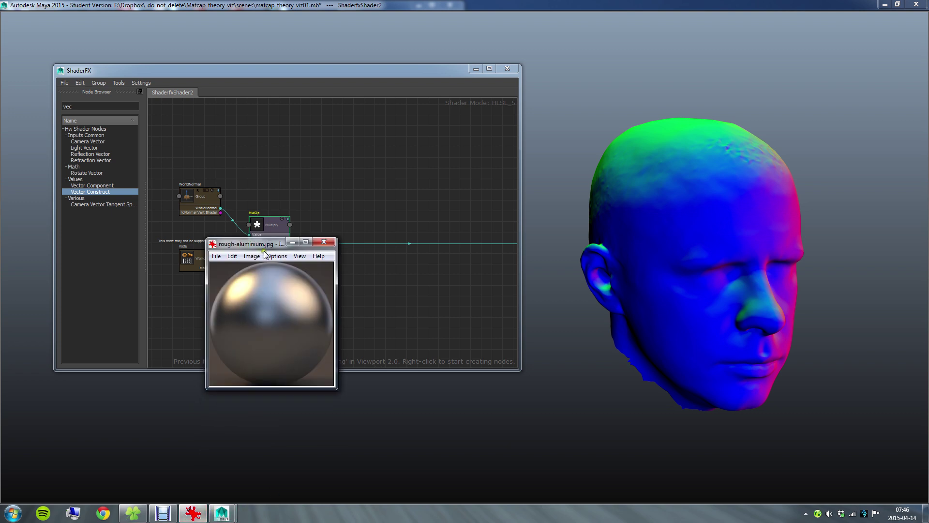
pyautogui.moveTo(265, 251); pyautogui.dragTo(559, 146)
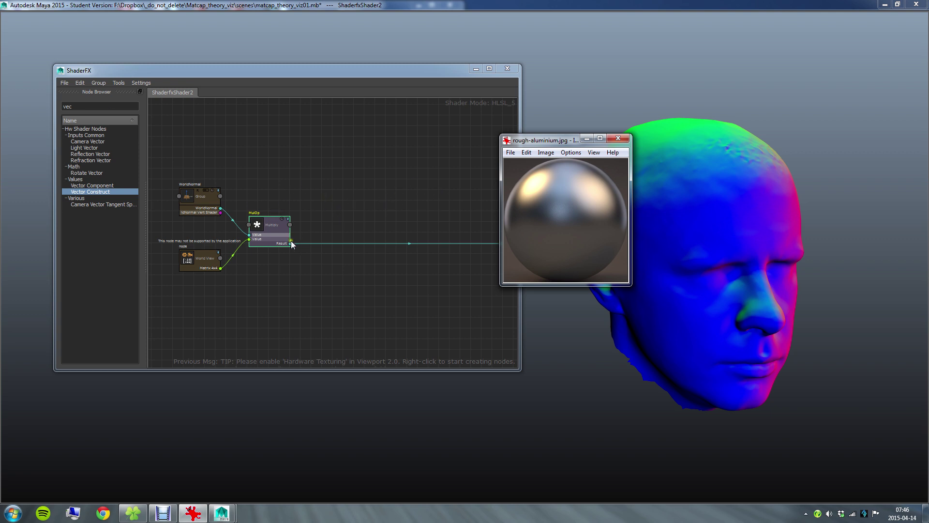
# Place an Add node after the Multiply node and connect the Multiply result to its first value.
pyautogui.doubleClick(99, 107)
pyautogui.write('add')
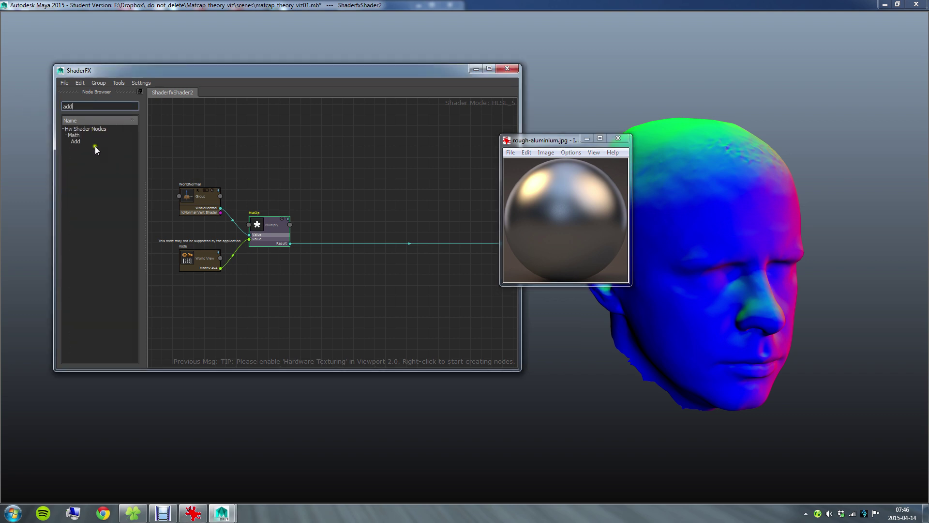
pyautogui.moveTo(92, 143); pyautogui.dragTo(342, 232)
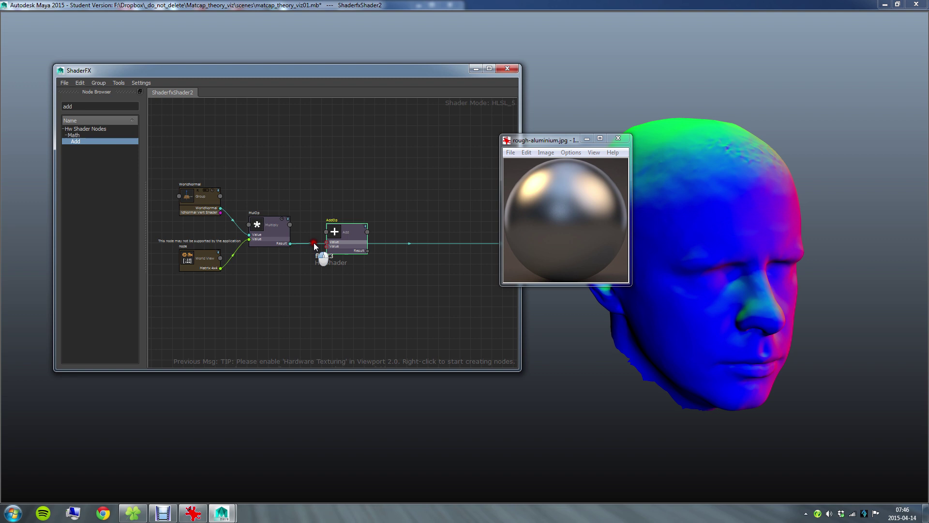
pyautogui.moveTo(350, 237); pyautogui.dragTo(348, 240)
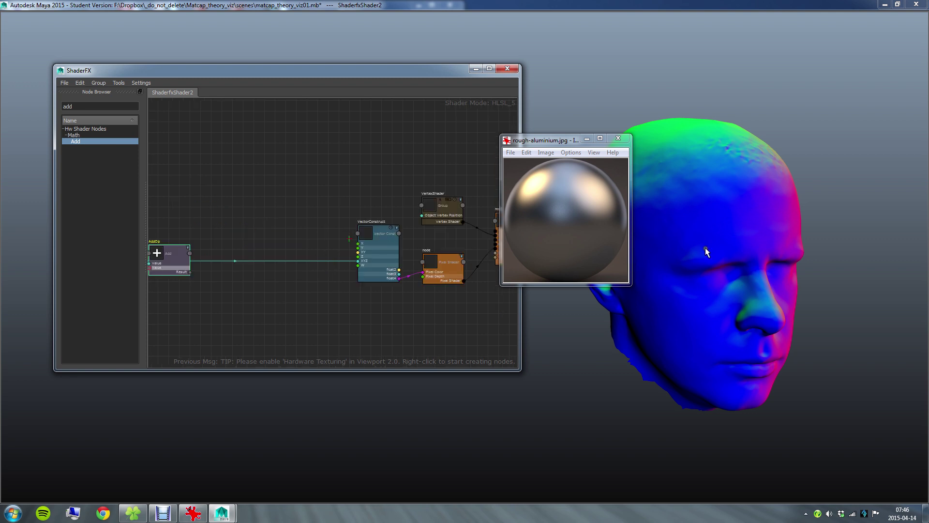
# Show the Attribute Editor and set the default of the Add node's second value to 1.
pyautogui.middleClick(644, 66)
pyautogui.hotkey('ctrl', 'a')
pyautogui.keyDown('alt'); pyautogui.moveTo(209, 219); pyautogui.dragTo(399, 184, button='middle'); pyautogui.keyUp('alt')
pyautogui.click(405, 183)
pyautogui.scroll(4, 370, 206)
pyautogui.click(376, 267)
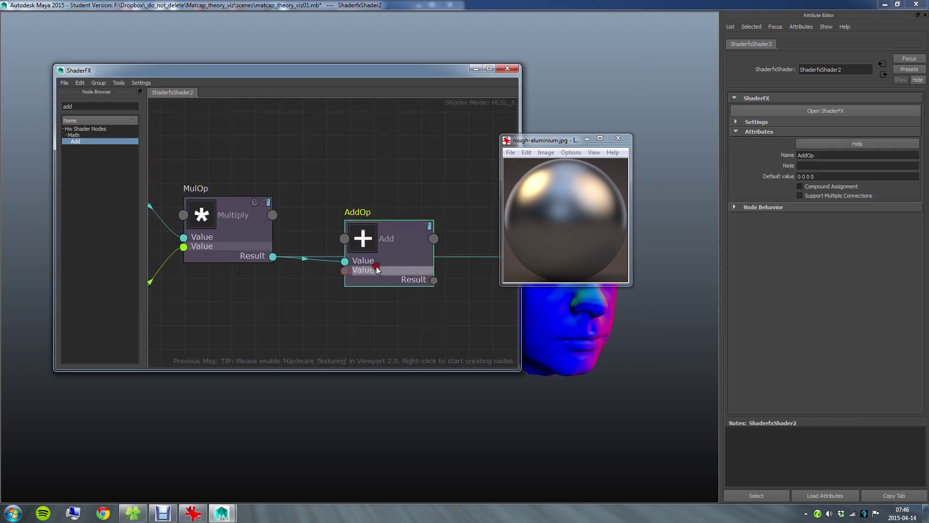
pyautogui.click(822, 177)
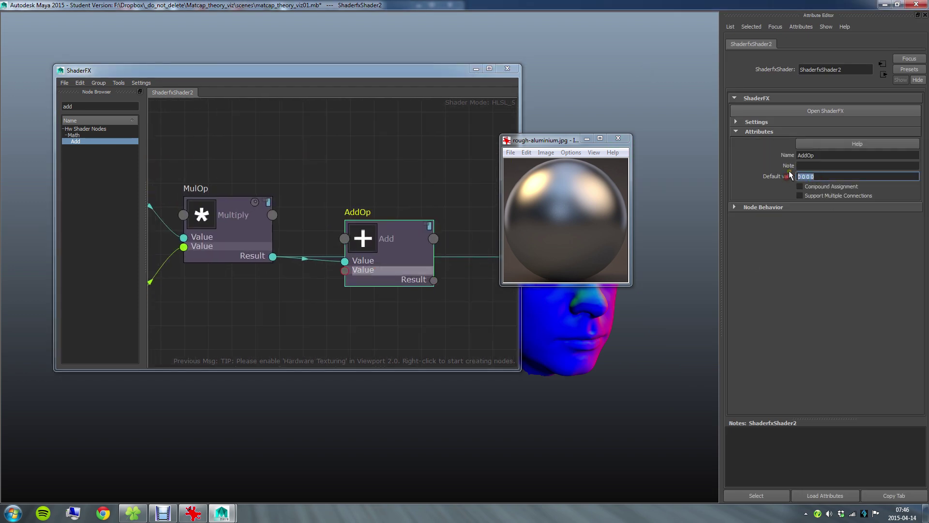
pyautogui.write('1')
pyautogui.press('Return')
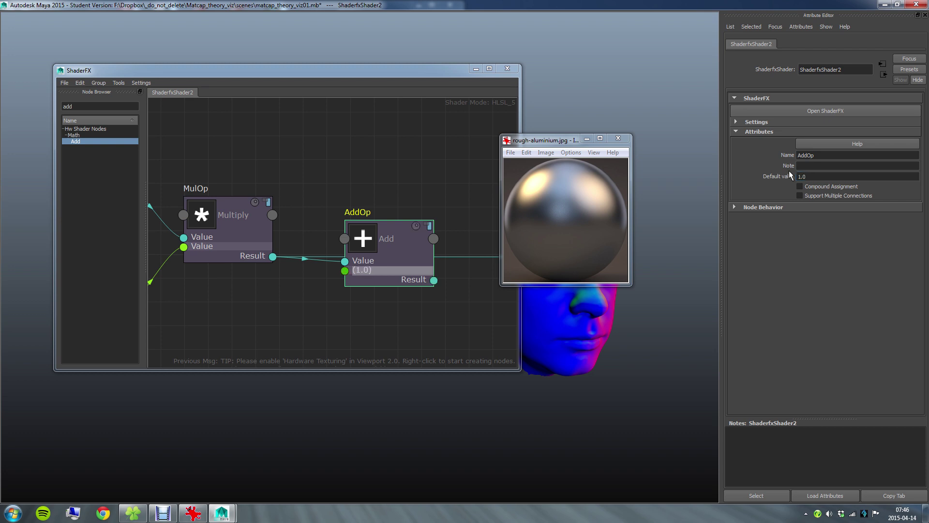
pyautogui.moveTo(395, 260); pyautogui.dragTo(387, 260)
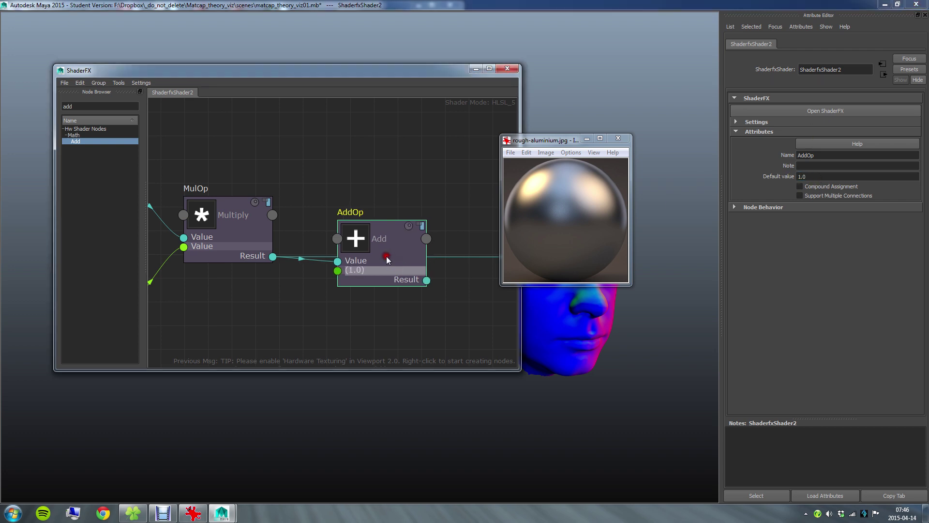
pyautogui.click(299, 187)
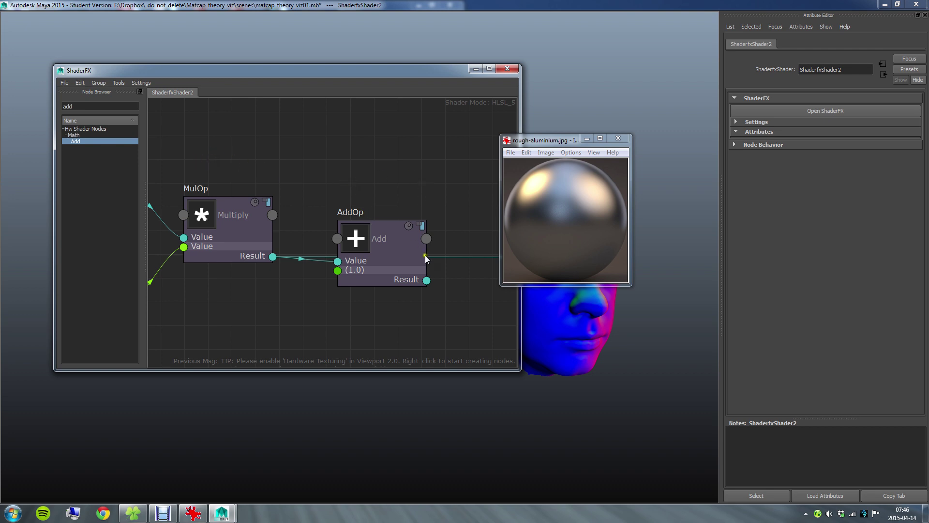
# Add a second Multiply node after the Add node, with the Add result connected to its first value.
pyautogui.keyDown('alt'); pyautogui.moveTo(454, 193); pyautogui.dragTo(309, 175, button='middle'); pyautogui.keyUp('alt')
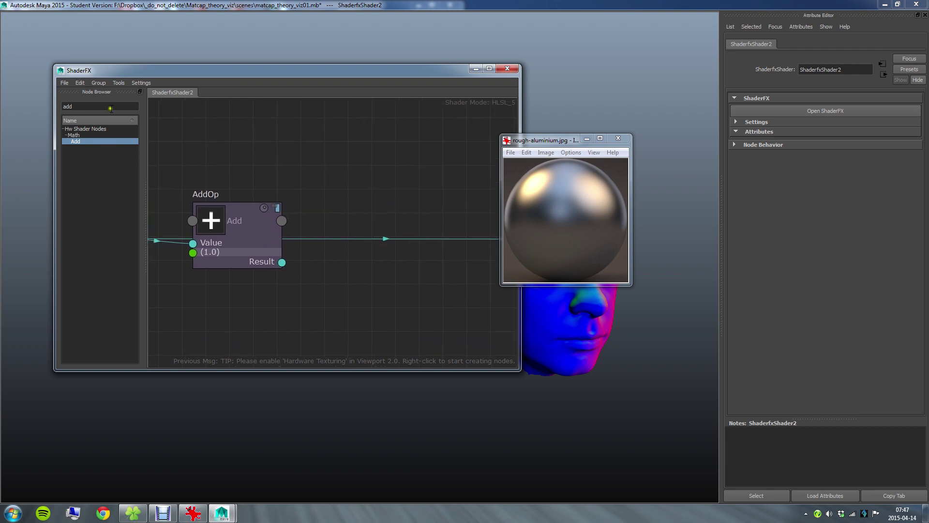
pyautogui.moveTo(114, 108); pyautogui.dragTo(44, 106)
pyautogui.write('mult')
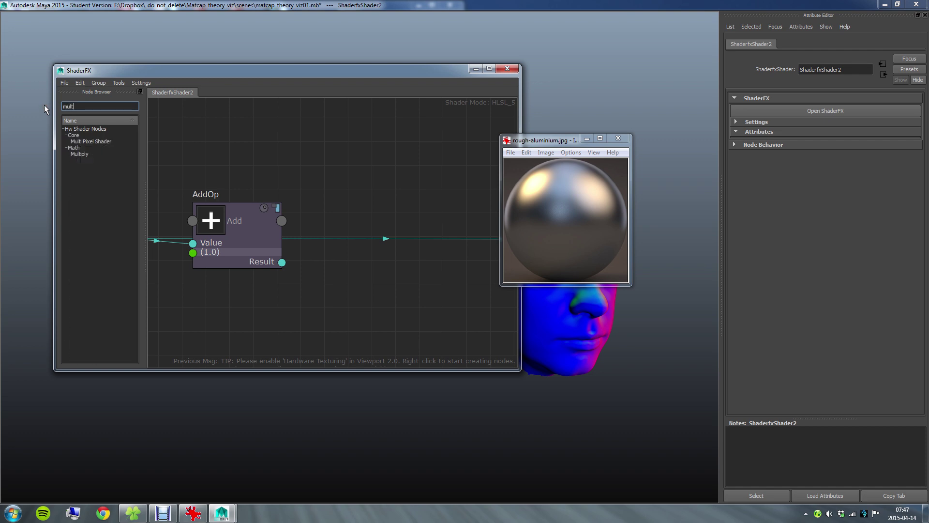
pyautogui.moveTo(83, 155); pyautogui.dragTo(384, 266)
pyautogui.click(385, 265)
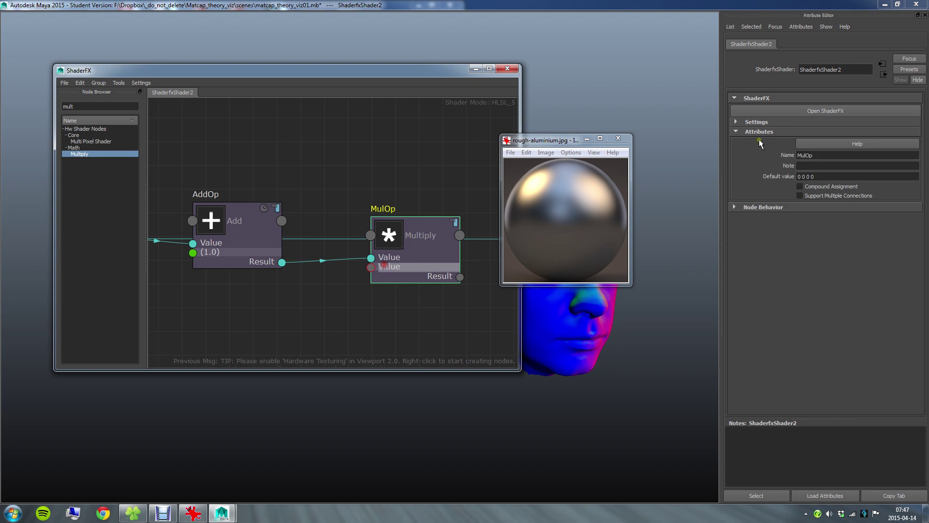
# Set the default of the second Multiply node's second value to 0.5.
pyautogui.click(840, 178)
pyautogui.moveTo(840, 179); pyautogui.dragTo(722, 169)
pyautogui.write('+')
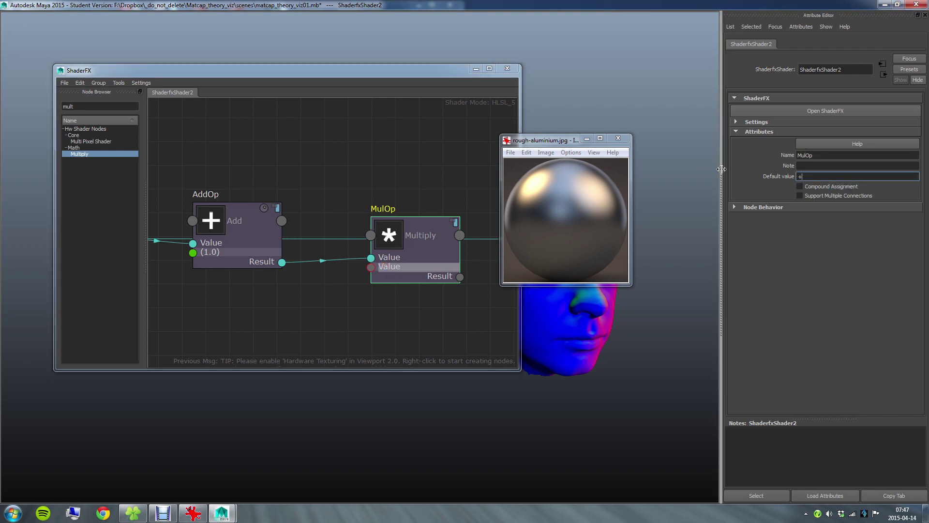
pyautogui.write('.5')
pyautogui.press('Return')
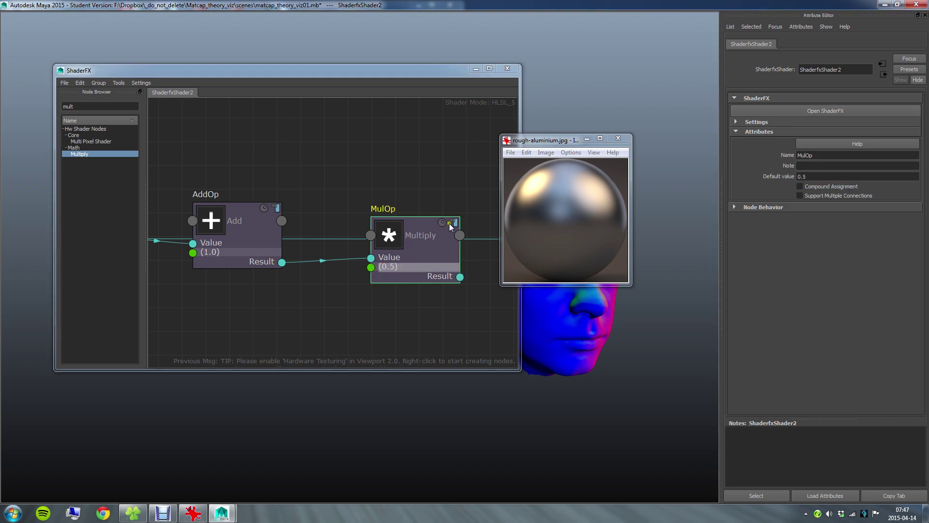
# Line up the Add node and the second Multiply node in a row beside the first Multiply node.
pyautogui.moveTo(425, 241); pyautogui.dragTo(404, 245)
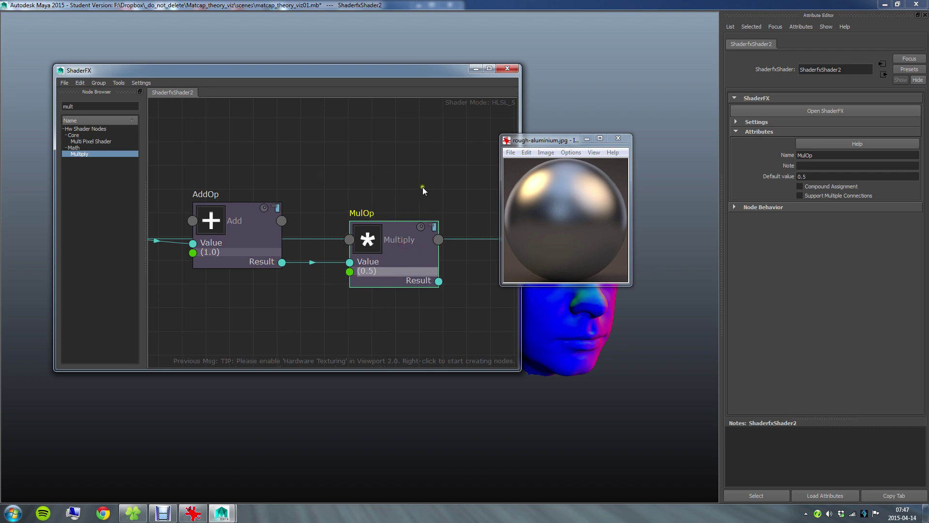
pyautogui.keyDown('alt'); pyautogui.moveTo(453, 198); pyautogui.dragTo(415, 176, button='middle'); pyautogui.keyUp('alt')
pyautogui.scroll(-2, 417, 179)
pyautogui.keyDown('alt'); pyautogui.moveTo(299, 173); pyautogui.dragTo(397, 187, button='middle'); pyautogui.keyUp('alt')
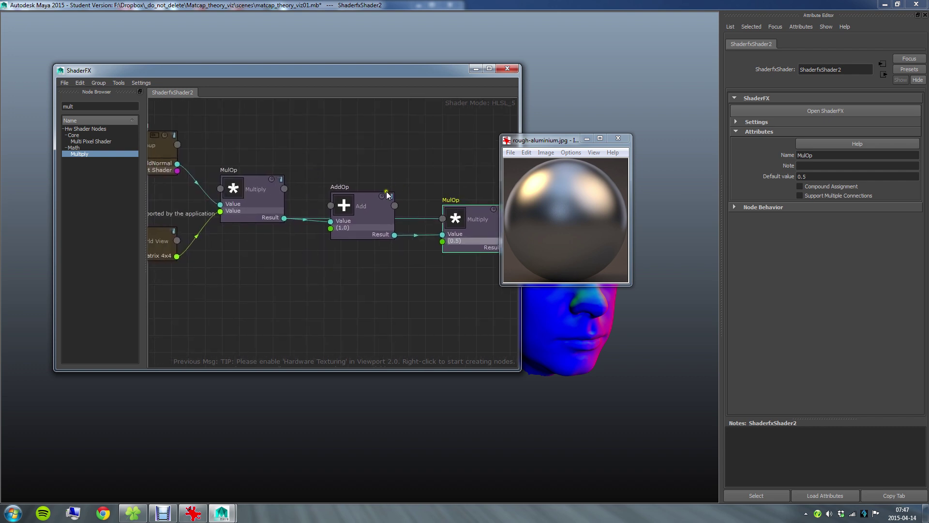
pyautogui.moveTo(362, 203); pyautogui.dragTo(352, 190)
pyautogui.moveTo(463, 235); pyautogui.dragTo(438, 206)
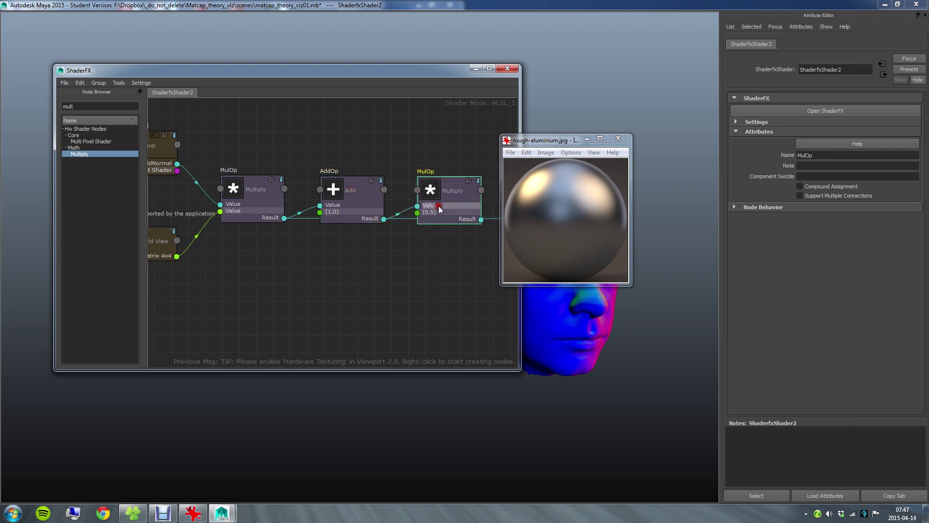
# Add a Texture Map node between the second Multiply node and the Vector Construct node.
pyautogui.keyDown('alt'); pyautogui.moveTo(452, 157); pyautogui.dragTo(287, 162, button='middle'); pyautogui.keyUp('alt')
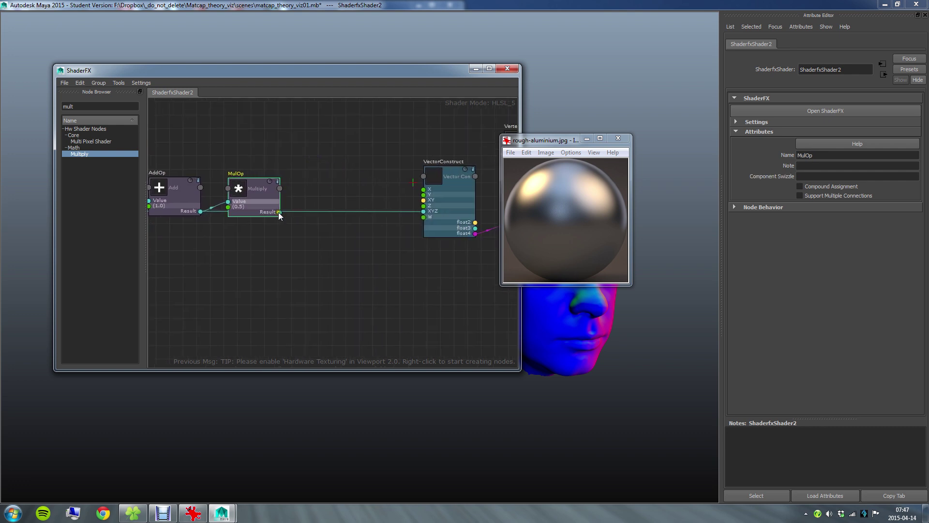
pyautogui.keyDown('alt'); pyautogui.moveTo(274, 219); pyautogui.dragTo(252, 226, button='middle'); pyautogui.keyUp('alt')
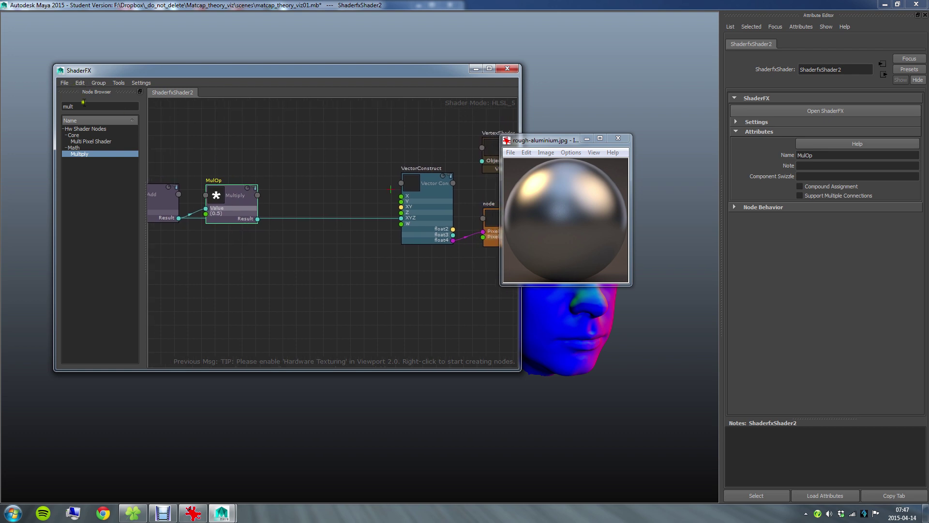
pyautogui.moveTo(84, 104); pyautogui.dragTo(19, 104)
pyautogui.write('tex')
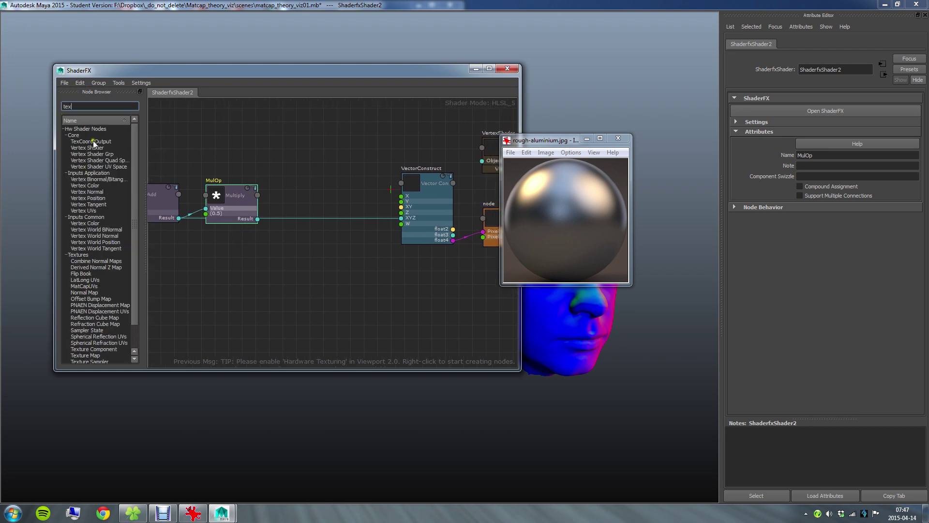
pyautogui.write('t')
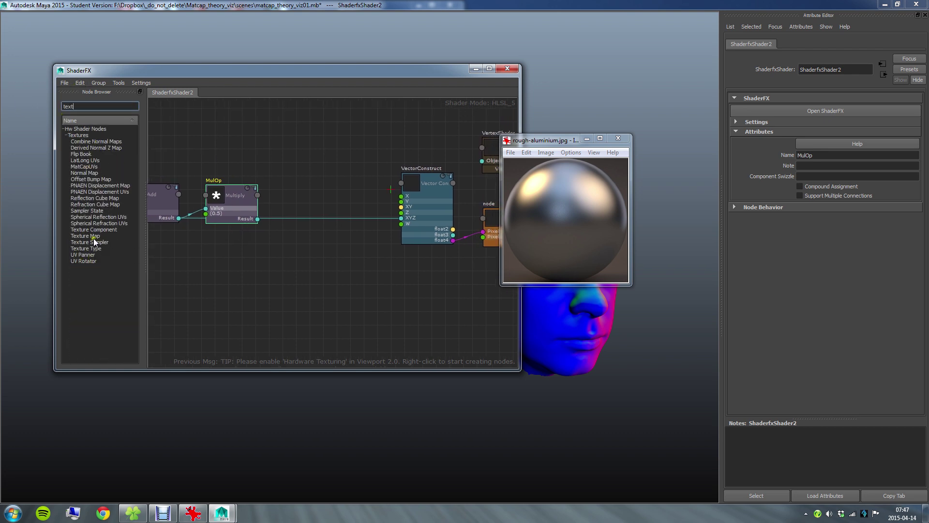
pyautogui.moveTo(92, 237); pyautogui.dragTo(324, 212)
pyautogui.click(339, 222)
pyautogui.keyDown('alt'); pyautogui.moveTo(255, 168); pyautogui.dragTo(333, 176, button='middle'); pyautogui.keyUp('alt')
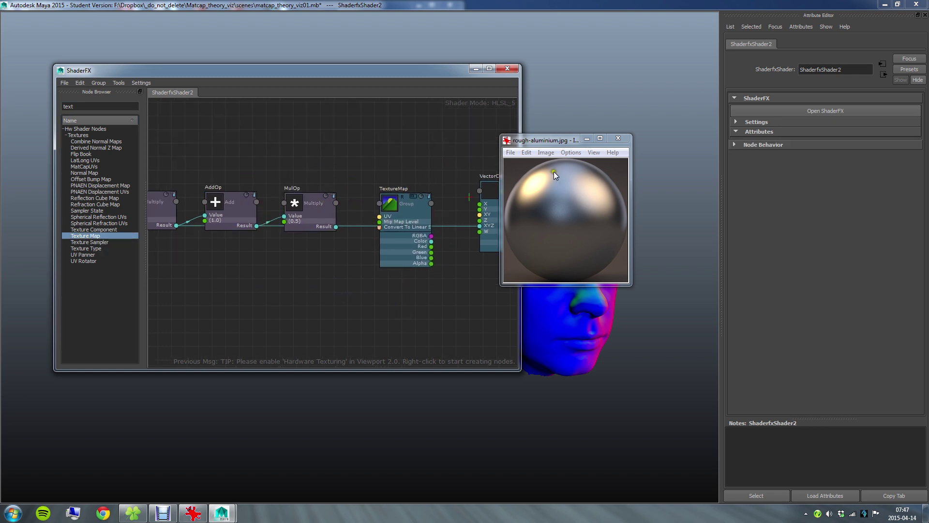
# Move the rough-aluminium.jpg viewer off the node graph and try wiring the Multiply result to the Texture Map's UV input.
pyautogui.moveTo(547, 141); pyautogui.dragTo(643, 144)
pyautogui.moveTo(368, 133); pyautogui.dragTo(265, 135, button='middle')
pyautogui.moveTo(266, 136)
pyautogui.keyDown('alt'); pyautogui.mouseDown(button='right')
pyautogui.moveTo(296, 169)
pyautogui.moveTo(317, 169)
pyautogui.mouseUp(button='right'); pyautogui.keyUp('alt')
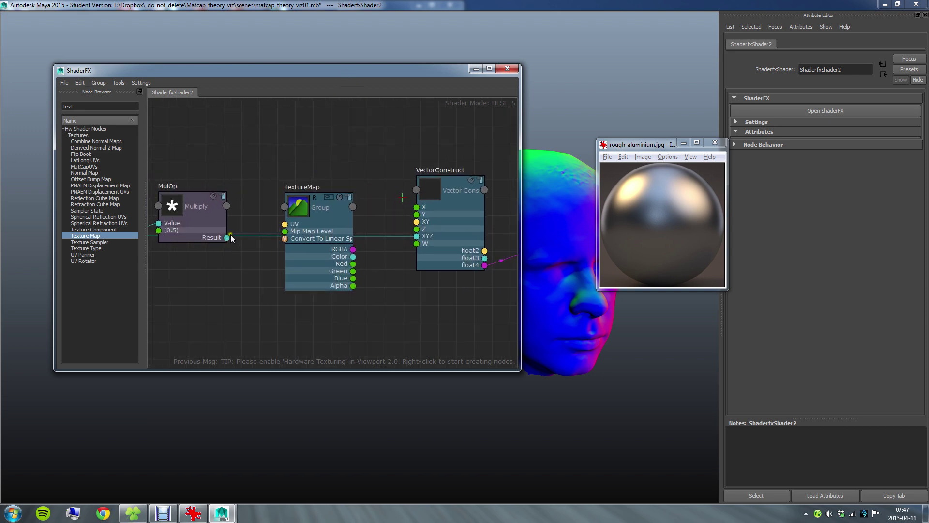
pyautogui.click(228, 237)
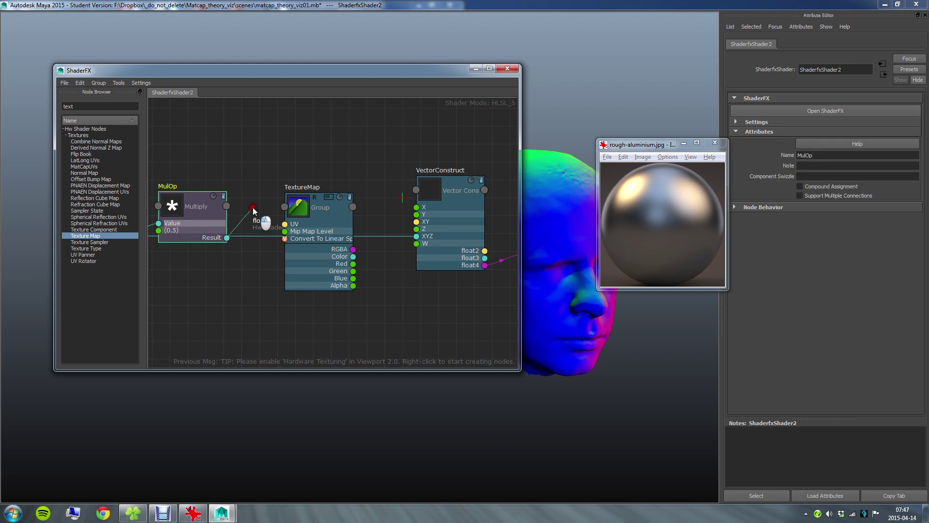
pyautogui.moveTo(287, 227); pyautogui.dragTo(249, 212)
# Widen the gap between the second Multiply node and the Texture Map node to make room for another node.
pyautogui.keyDown('alt'); pyautogui.moveTo(259, 277); pyautogui.dragTo(208, 277, button='right'); pyautogui.keyUp('alt')
pyautogui.keyDown('alt'); pyautogui.moveTo(218, 270); pyautogui.dragTo(414, 262, button='middle'); pyautogui.keyUp('alt')
pyautogui.moveTo(208, 159); pyautogui.dragTo(416, 305)
pyautogui.moveTo(412, 236); pyautogui.dragTo(292, 232)
pyautogui.click(250, 144)
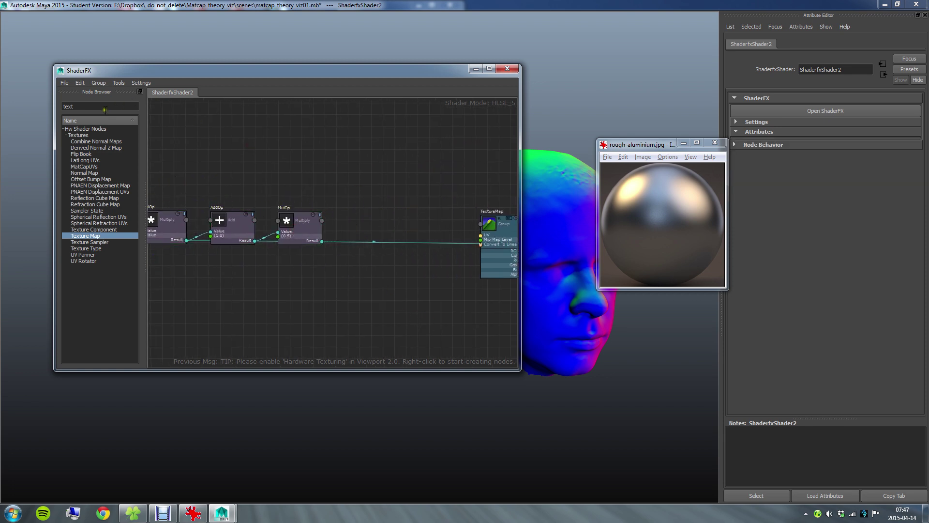
# Add a Vector Component node after the second Multiply, feed it the Multiply result, and connect its XY output to the Texture Map's UV.
pyautogui.moveTo(103, 108); pyautogui.dragTo(43, 105)
pyautogui.write('vexc')
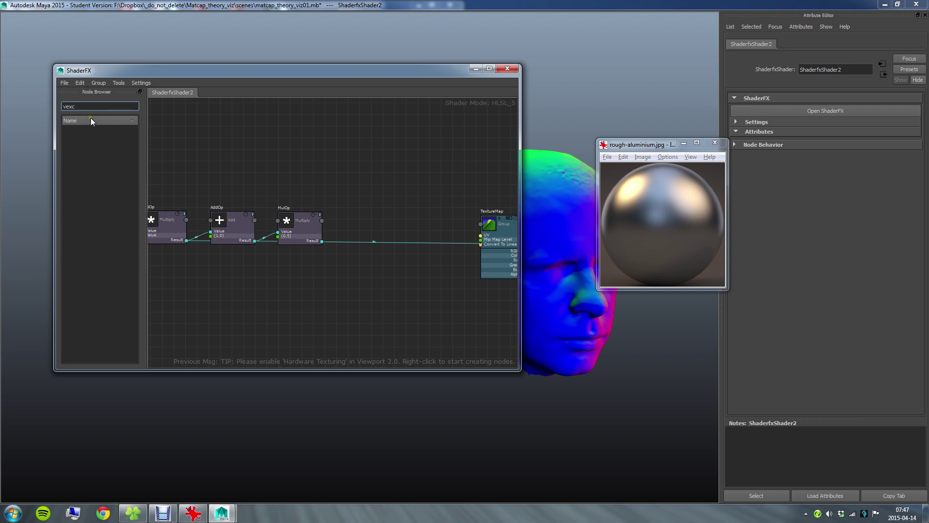
pyautogui.press('BackSpace')
pyautogui.press('BackSpace')
pyautogui.write('c')
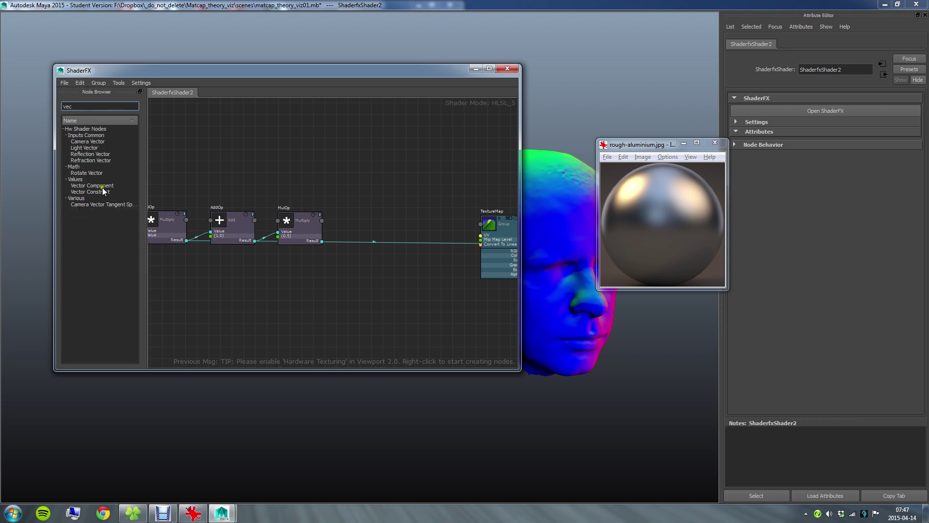
pyautogui.moveTo(103, 187); pyautogui.dragTo(480, 236)
pyautogui.click(428, 220)
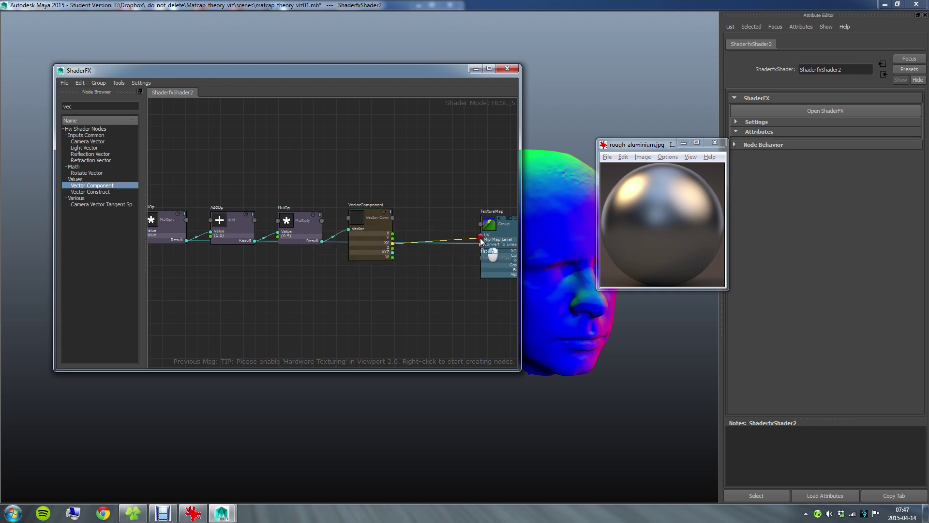
pyautogui.moveTo(496, 230); pyautogui.dragTo(350, 225, button='middle')
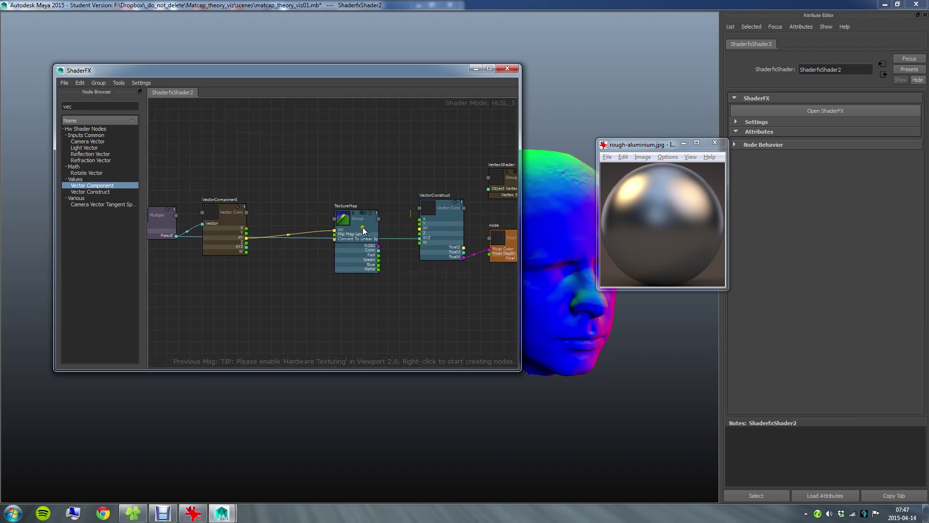
# Load rough-aluminium.jpg as the Texture Map's image and close the separate image viewer.
pyautogui.moveTo(363, 230); pyautogui.dragTo(325, 224)
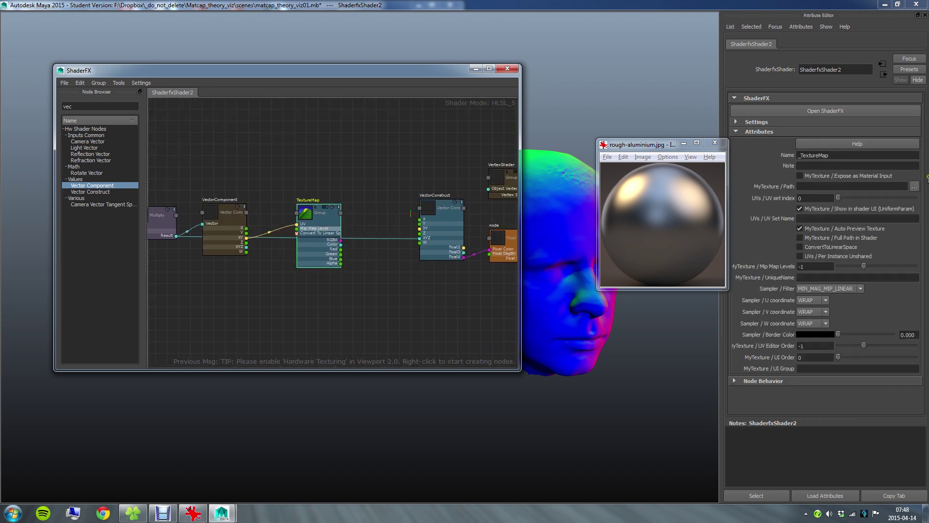
pyautogui.click(916, 186)
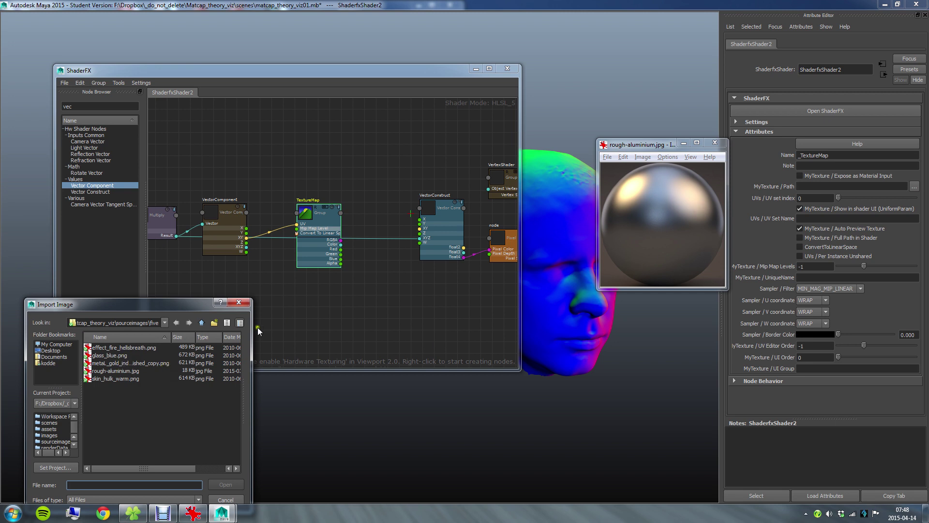
pyautogui.click(122, 371)
pyautogui.doubleClick(122, 371)
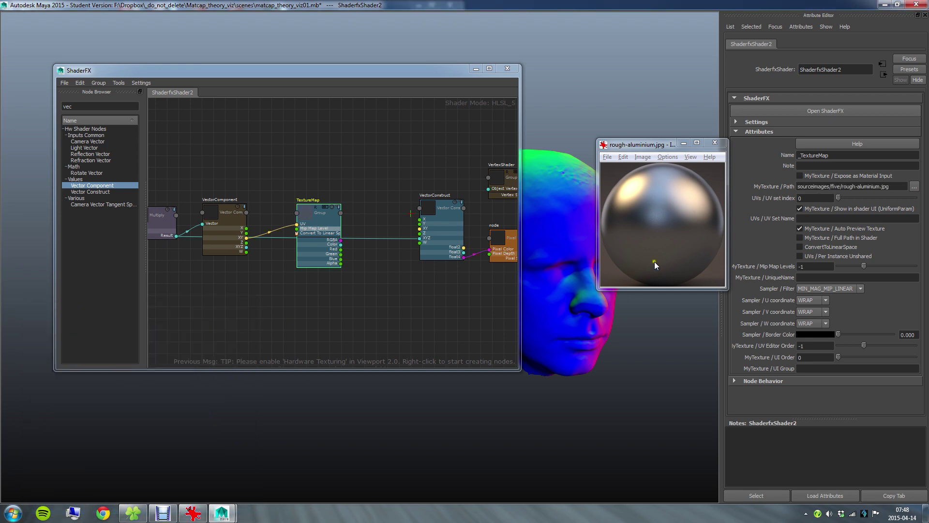
pyautogui.click(715, 143)
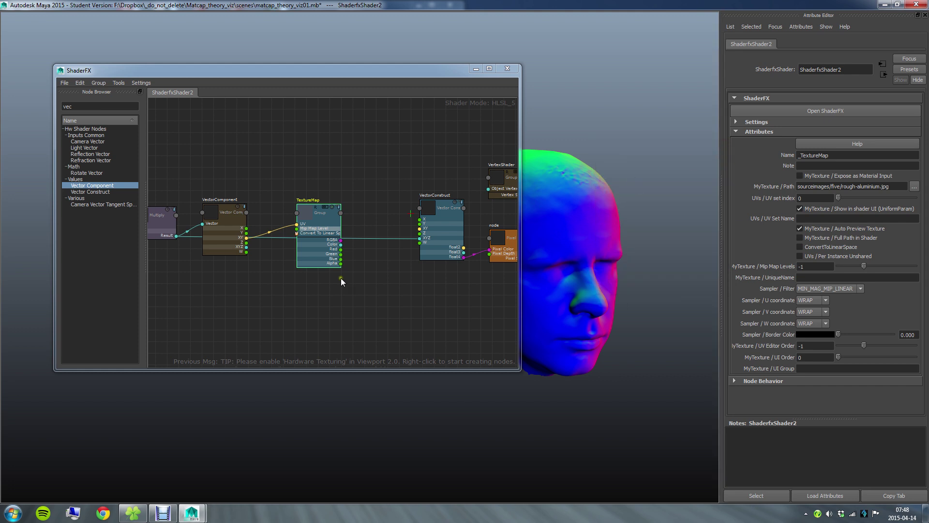
# Move the Vector Construct node aside and connect the Texture Map's RGBA output to the pixel shader's Pixel Color.
pyautogui.keyDown('alt'); pyautogui.moveTo(376, 269); pyautogui.dragTo(311, 257, button='middle'); pyautogui.keyUp('alt')
pyautogui.keyDown('alt'); pyautogui.moveTo(310, 257); pyautogui.dragTo(371, 263, button='right'); pyautogui.keyUp('alt')
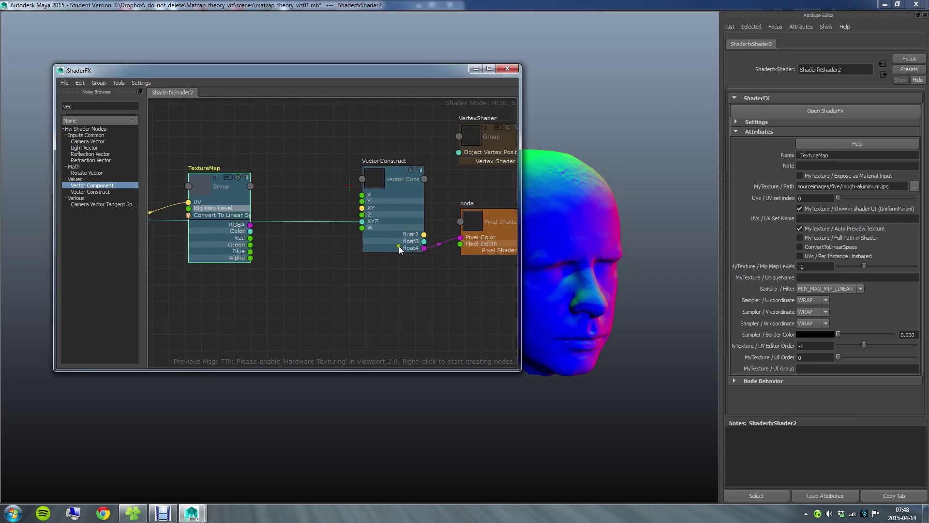
pyautogui.moveTo(455, 239); pyautogui.dragTo(461, 237)
pyautogui.moveTo(382, 186); pyautogui.dragTo(362, 151)
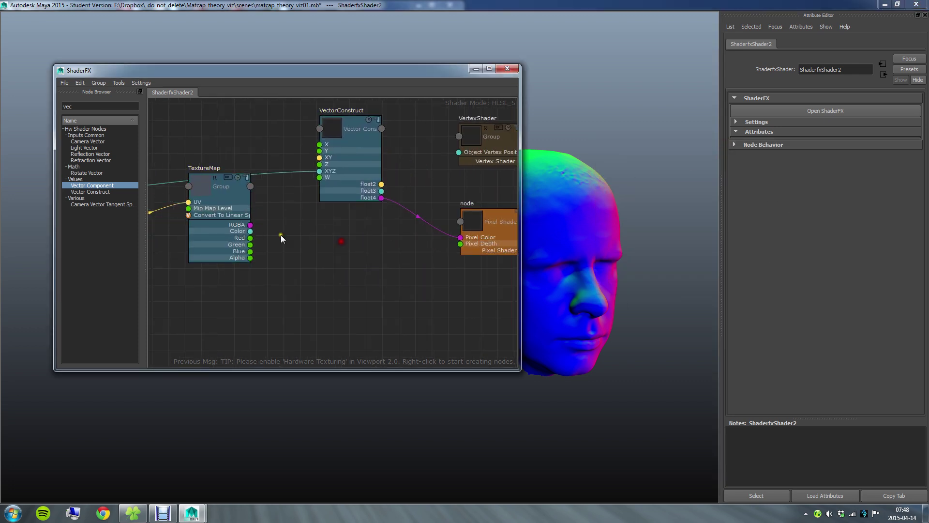
pyautogui.moveTo(250, 224)
pyautogui.mouseDown()
pyautogui.moveTo(373, 266)
pyautogui.moveTo(462, 251)
pyautogui.moveTo(460, 237)
pyautogui.mouseUp()
pyautogui.keyDown('alt'); pyautogui.moveTo(585, 253); pyautogui.dragTo(670, 255); pyautogui.keyUp('alt')
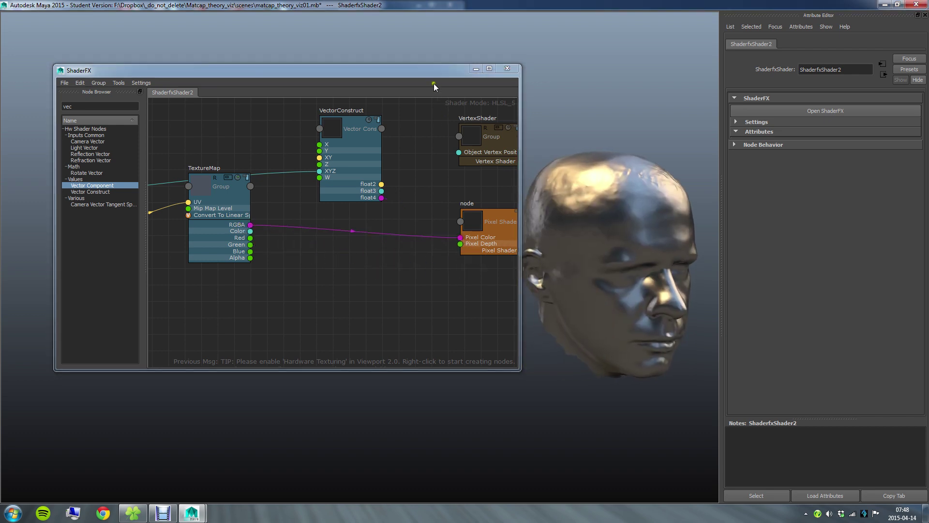
# Move the ShaderFX window clear of the head and delete the unused Vector Construct node.
pyautogui.moveTo(432, 74); pyautogui.dragTo(302, 75)
pyautogui.keyDown('alt'); pyautogui.moveTo(579, 238); pyautogui.dragTo(504, 213); pyautogui.keyUp('alt')
pyautogui.click(232, 153)
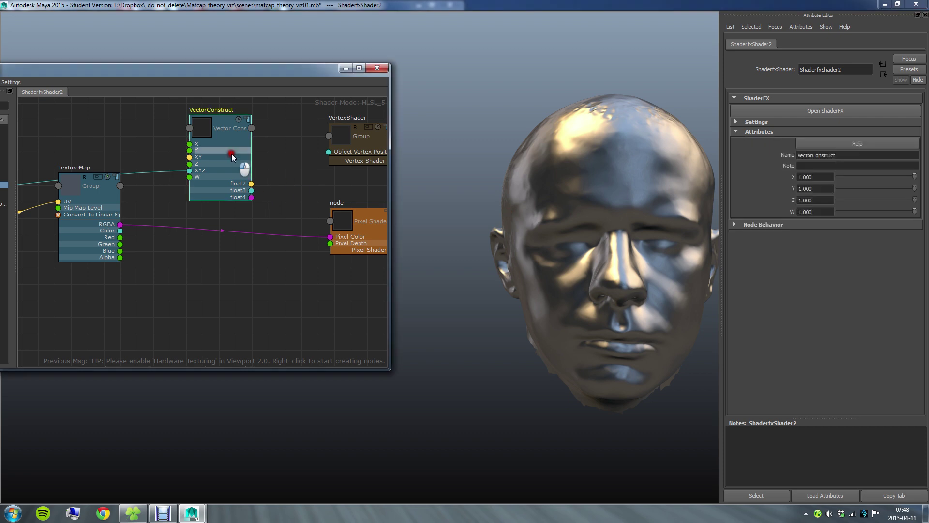
pyautogui.click(298, 180)
pyautogui.click(218, 146)
pyautogui.press('Delete')
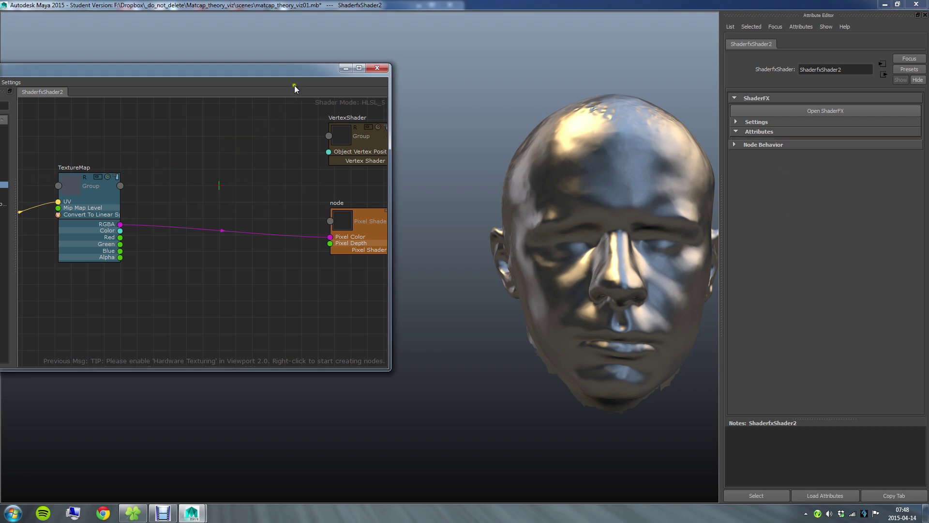
# Bring the ShaderFX window fully back on screen and close the Attribute Editor to inspect the shaded head.
pyautogui.moveTo(292, 70); pyautogui.dragTo(420, 88)
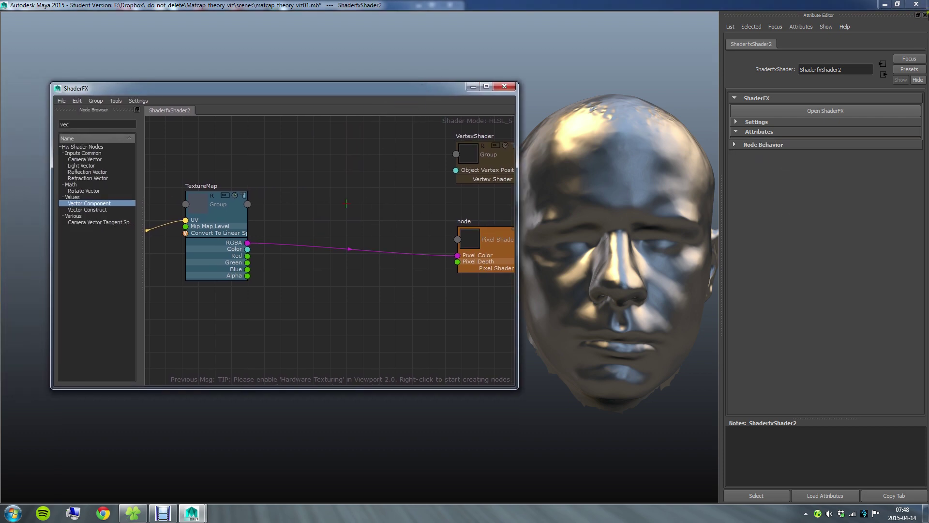
pyautogui.click(926, 15)
pyautogui.keyDown('alt'); pyautogui.moveTo(768, 196); pyautogui.dragTo(712, 206, button='middle'); pyautogui.keyUp('alt')
pyautogui.keyDown('alt'); pyautogui.moveTo(772, 205); pyautogui.dragTo(723, 203, button='right'); pyautogui.keyUp('alt')
pyautogui.keyDown('alt'); pyautogui.moveTo(720, 203); pyautogui.dragTo(693, 186, button='middle'); pyautogui.keyUp('alt')
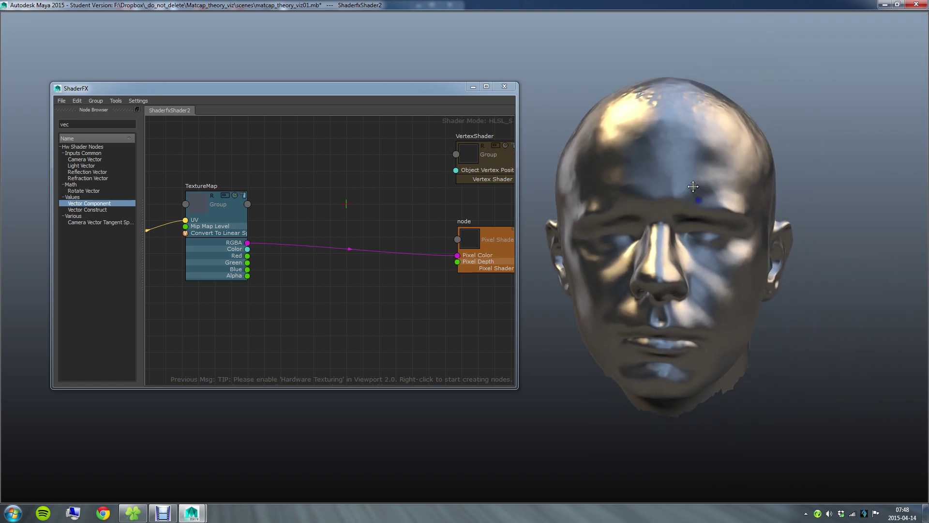
pyautogui.keyDown('alt'); pyautogui.moveTo(693, 187); pyautogui.dragTo(681, 183); pyautogui.keyUp('alt')
# Maximise the ShaderFX window and frame the node chain from World Normal to Texture Map.
pyautogui.keyDown('alt'); pyautogui.moveTo(379, 210); pyautogui.dragTo(259, 195, button='right'); pyautogui.keyUp('alt')
pyautogui.keyDown('alt'); pyautogui.moveTo(260, 195); pyautogui.dragTo(326, 167, button='middle'); pyautogui.keyUp('alt')
pyautogui.click(486, 87)
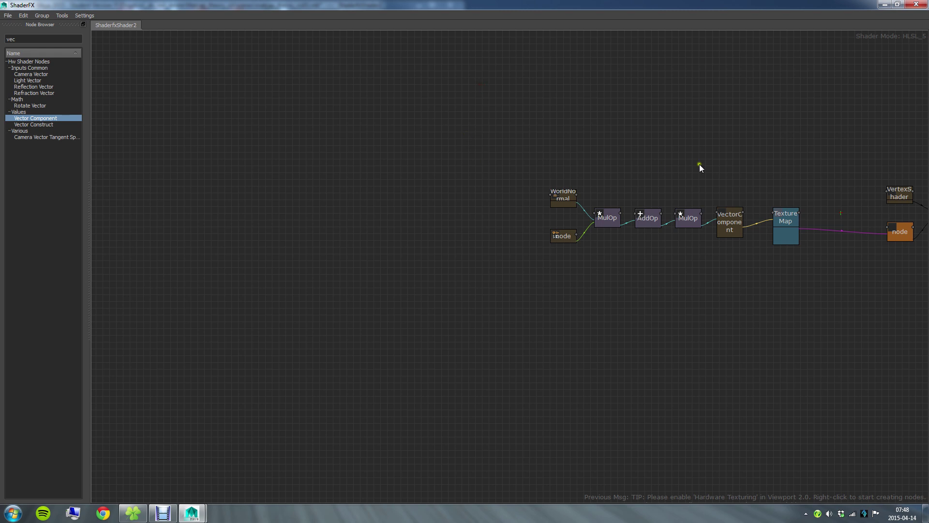
pyautogui.press('f')
pyautogui.moveTo(199, 167); pyautogui.dragTo(533, 308)
pyautogui.press('f')
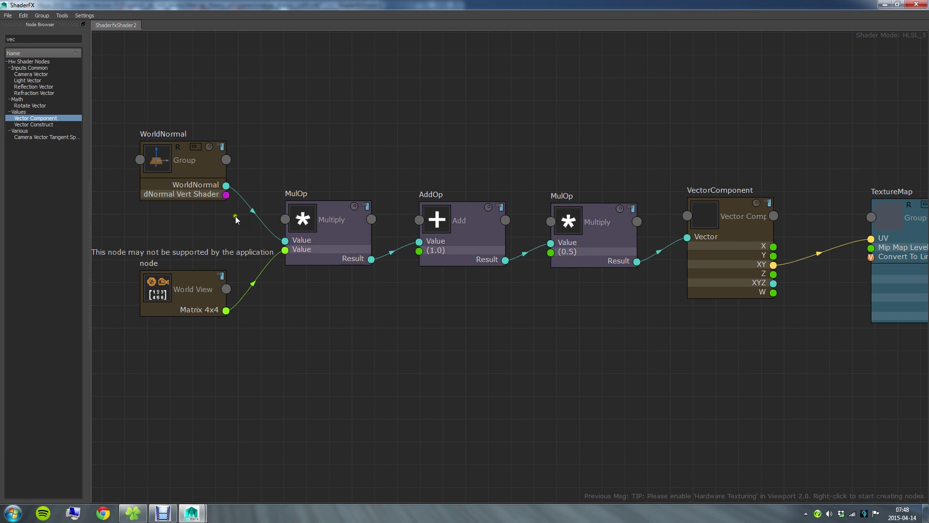
# Review the finished node chain from World Normal and World View through Multiply, Add, Vector Component and Texture Map to the pixel shader.
pyautogui.moveTo(184, 290); pyautogui.dragTo(189, 294)
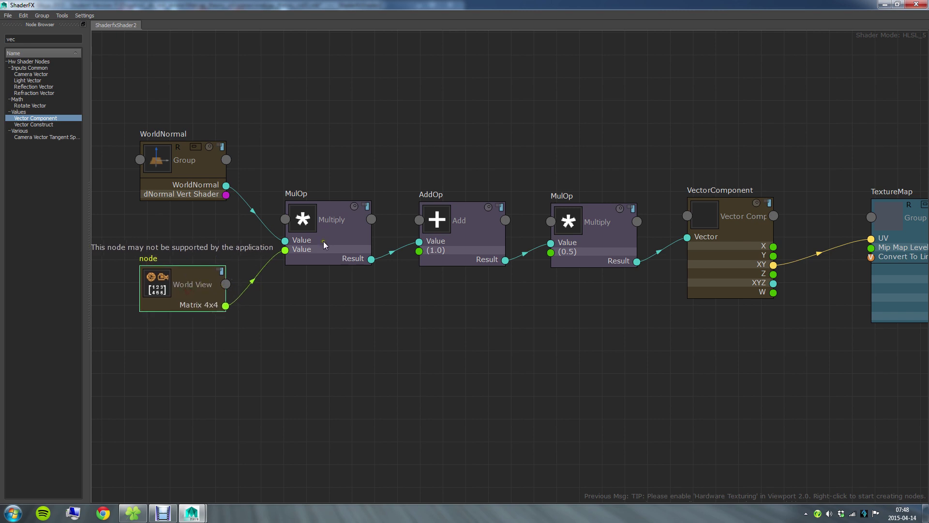
pyautogui.keyDown('alt'); pyautogui.moveTo(413, 308); pyautogui.dragTo(274, 296, button='middle'); pyautogui.keyUp('alt')
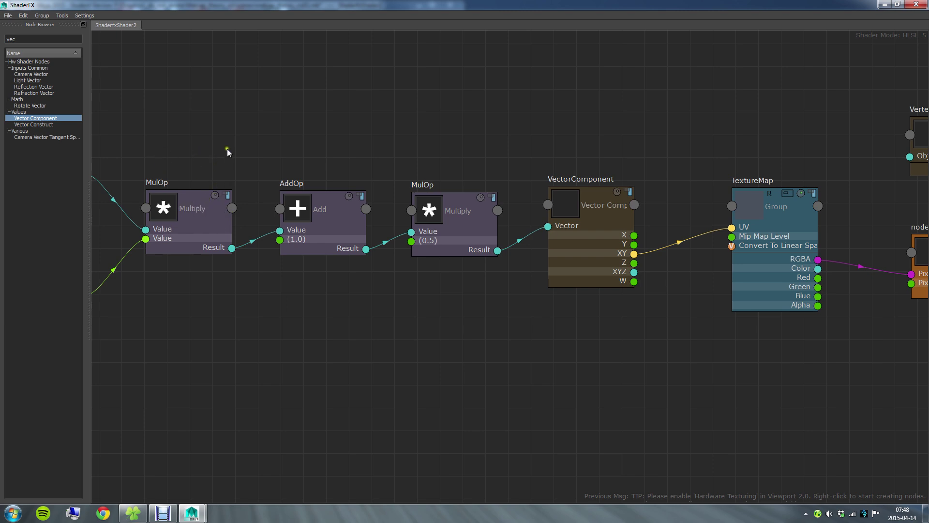
pyautogui.moveTo(353, 156); pyautogui.dragTo(284, 154, button='middle')
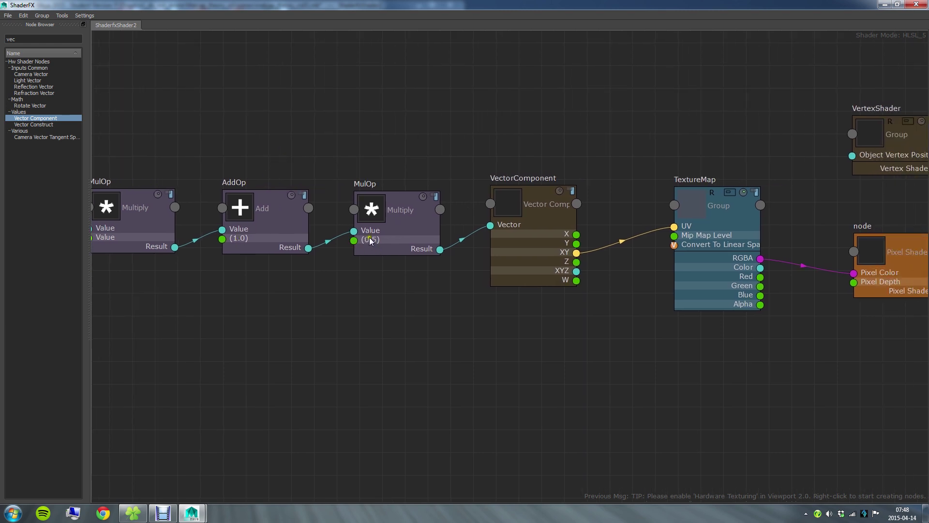
pyautogui.moveTo(451, 156); pyautogui.dragTo(303, 167, button='middle')
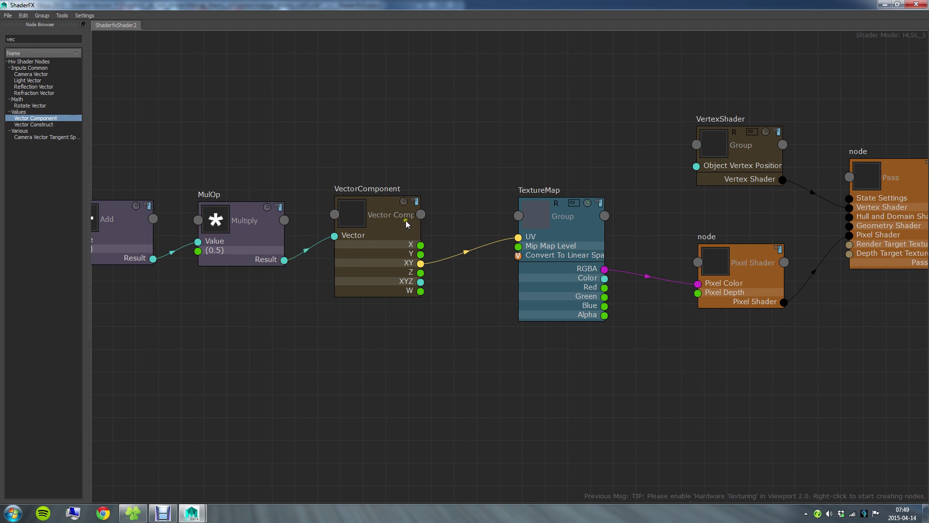
pyautogui.keyDown('alt'); pyautogui.moveTo(412, 180); pyautogui.dragTo(327, 175, button='middle'); pyautogui.keyUp('alt')
pyautogui.keyDown('alt'); pyautogui.moveTo(363, 183); pyautogui.dragTo(326, 176, button='right'); pyautogui.keyUp('alt')
pyautogui.keyDown('alt'); pyautogui.moveTo(326, 176); pyautogui.dragTo(359, 169, button='middle'); pyautogui.keyUp('alt')
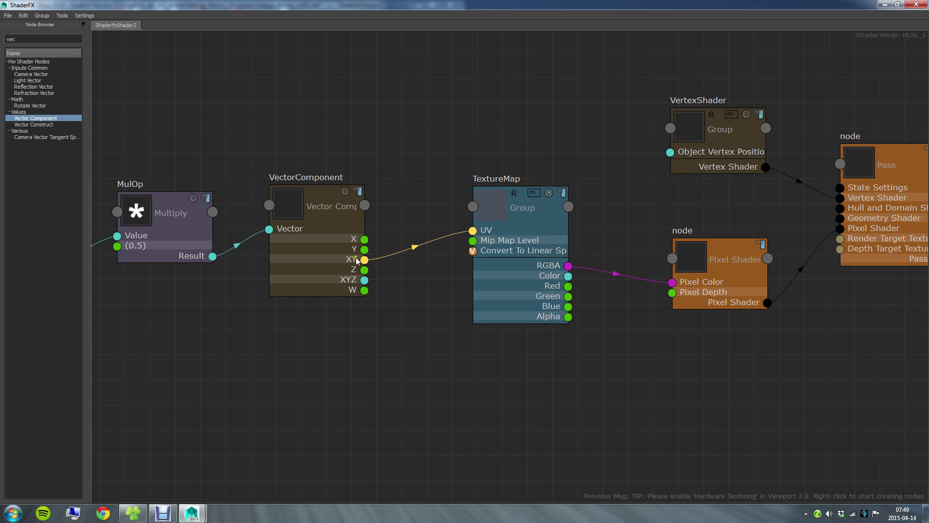
# Trace the connections from the Vector Component's XY output through Texture Map, Pixel Shader, Pass and Technique to the hardware shader node.
pyautogui.moveTo(384, 230); pyautogui.dragTo(255, 228, button='middle')
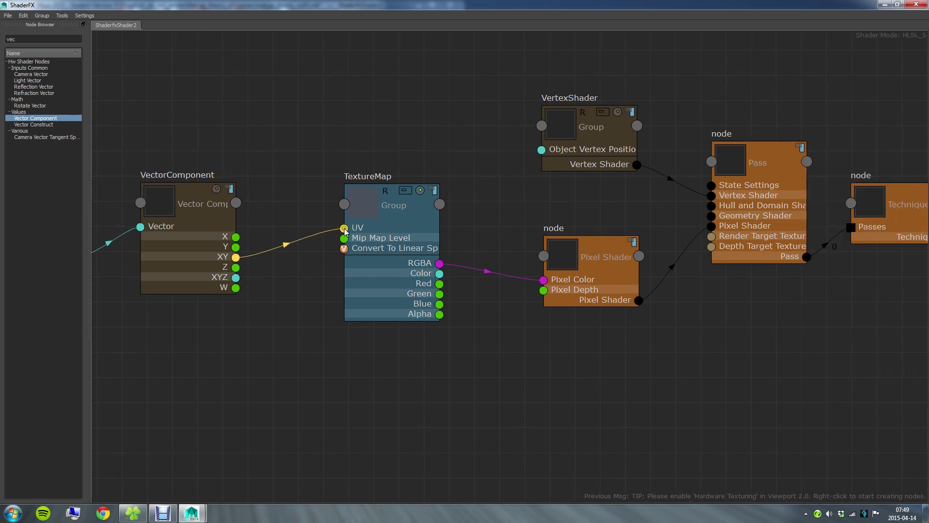
pyautogui.moveTo(402, 232); pyautogui.dragTo(386, 234)
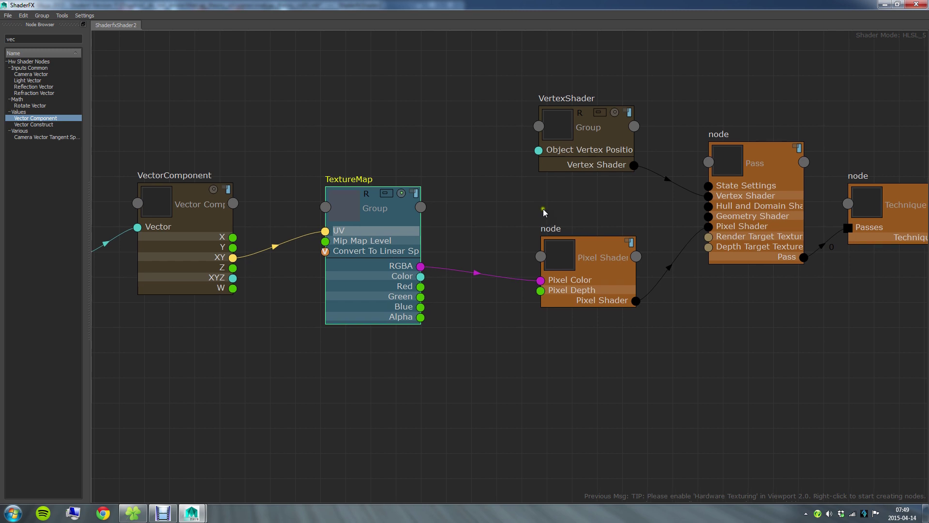
pyautogui.moveTo(545, 214); pyautogui.dragTo(298, 206, button='middle')
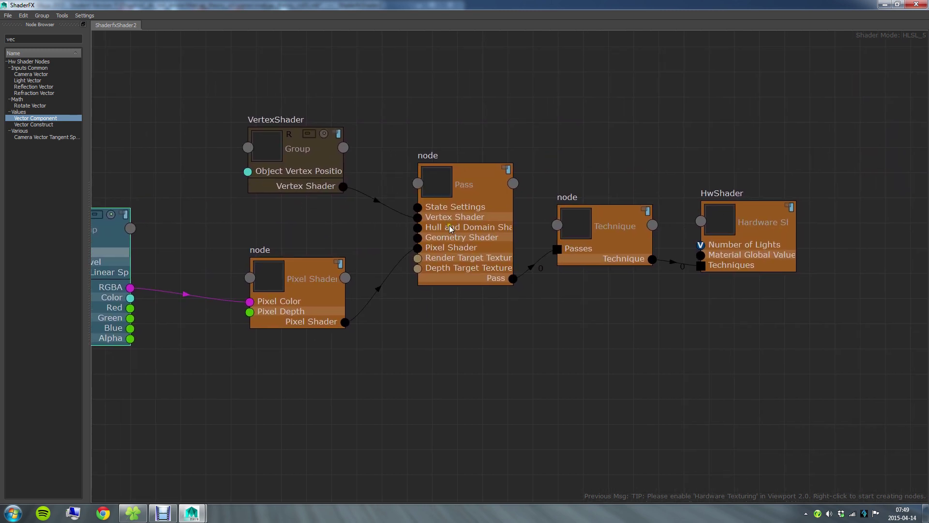
pyautogui.moveTo(235, 95); pyautogui.dragTo(777, 391)
pyautogui.click(741, 293)
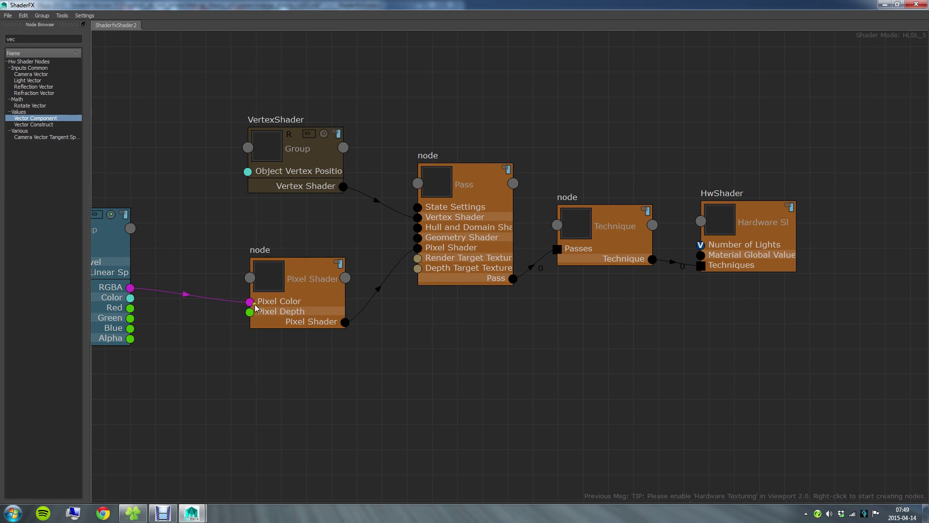
# Minimise the ShaderFX window and orbit around the head to inspect its matcap shading from the side.
pyautogui.click(885, 4)
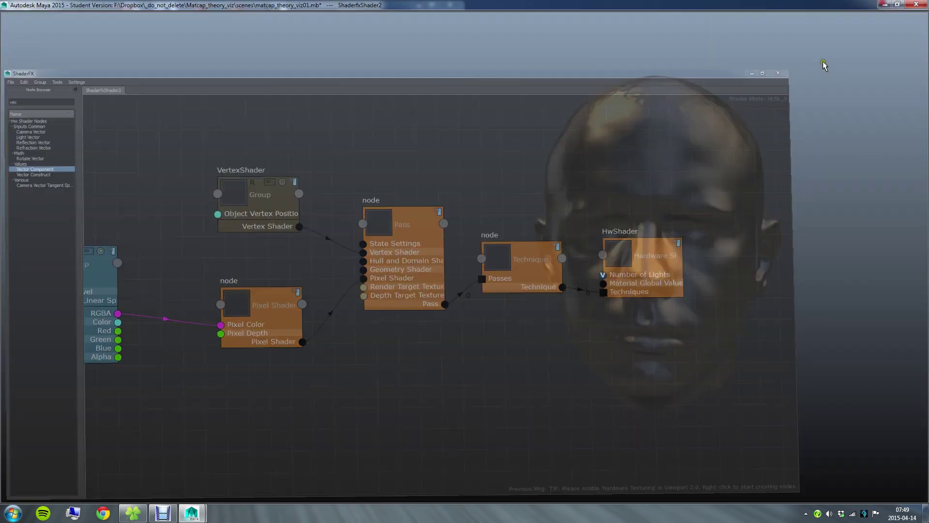
pyautogui.keyDown('alt'); pyautogui.moveTo(449, 236); pyautogui.dragTo(507, 239); pyautogui.keyUp('alt')
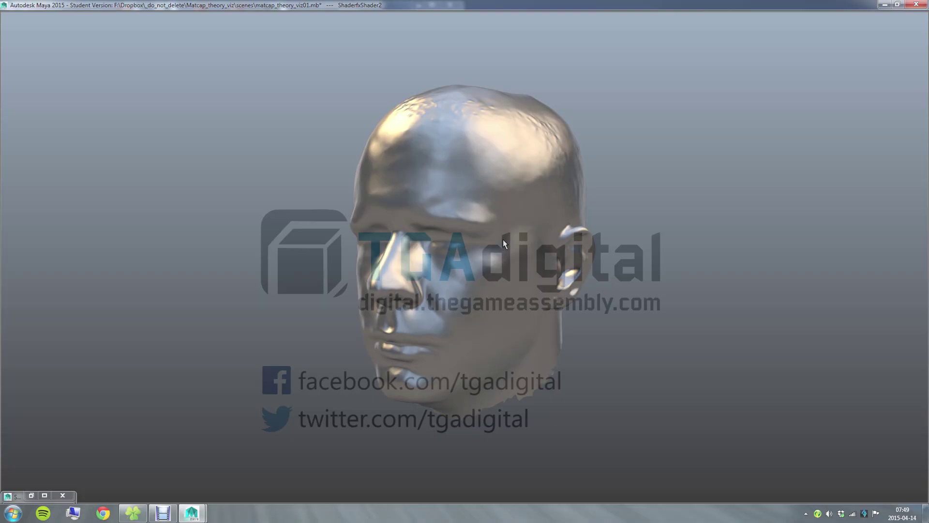